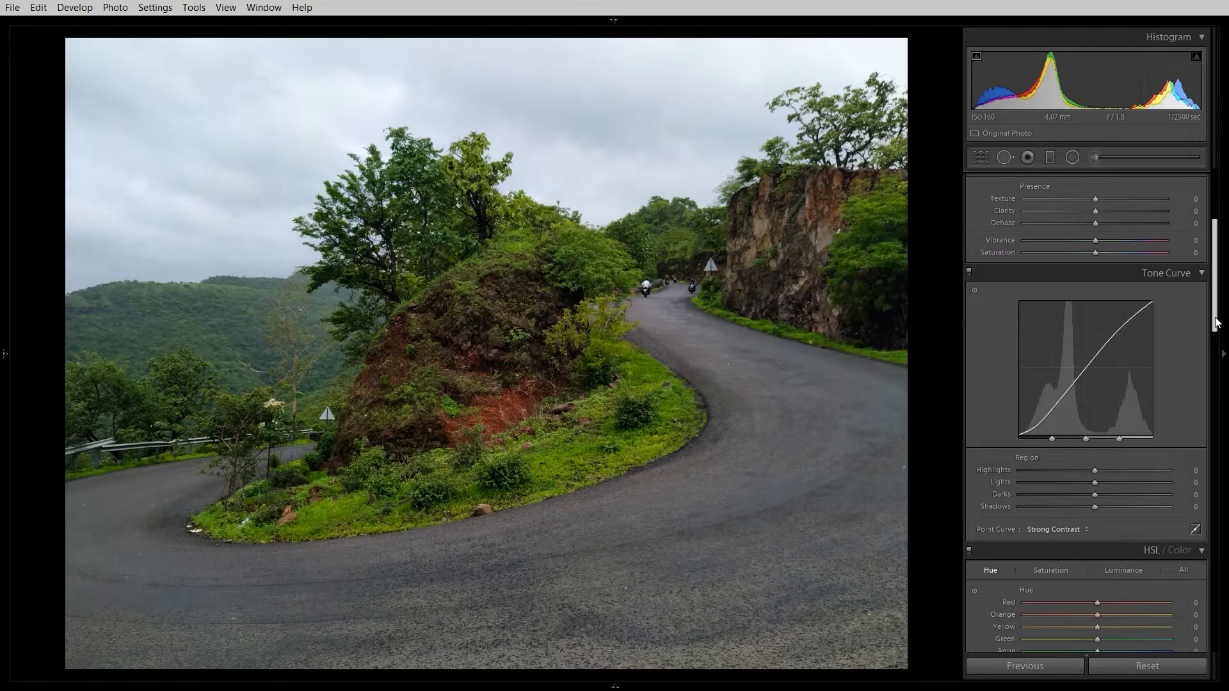
# Reset the tone curve's point curve to Linear, then shape it to Highlights +34 and Shadows -36
pyautogui.click(1081, 530)
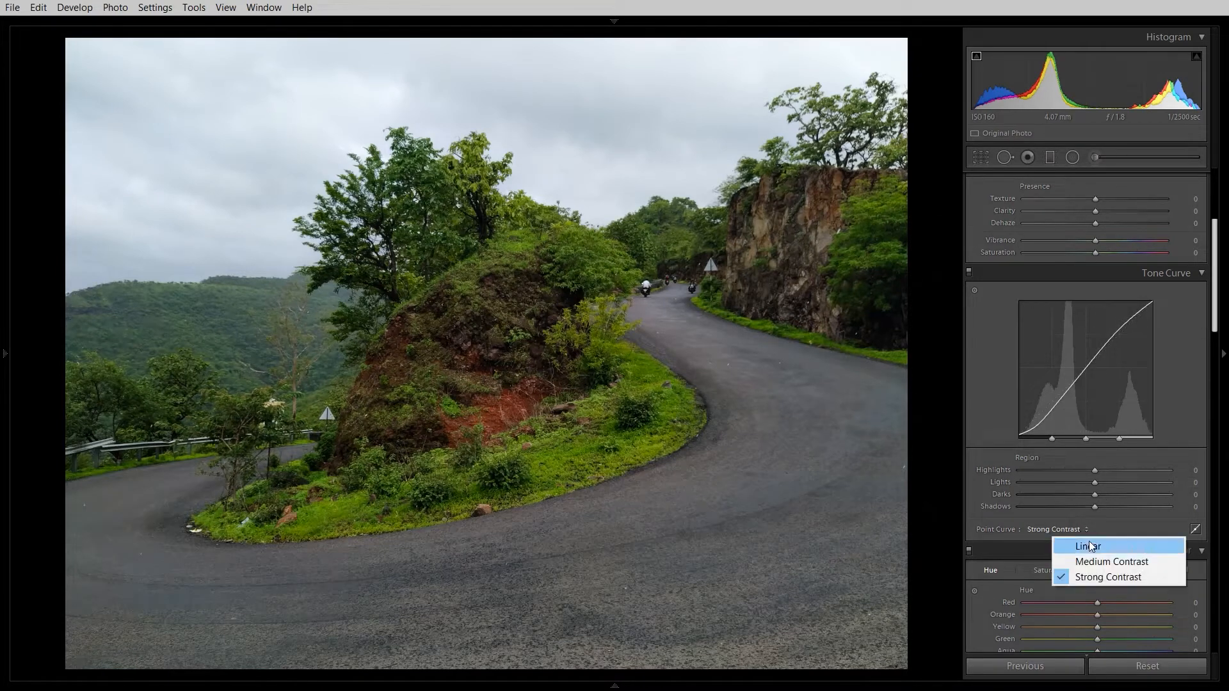
pyautogui.click(1084, 545)
pyautogui.moveTo(1049, 407); pyautogui.dragTo(1049, 424)
pyautogui.moveTo(1134, 326); pyautogui.dragTo(1130, 317)
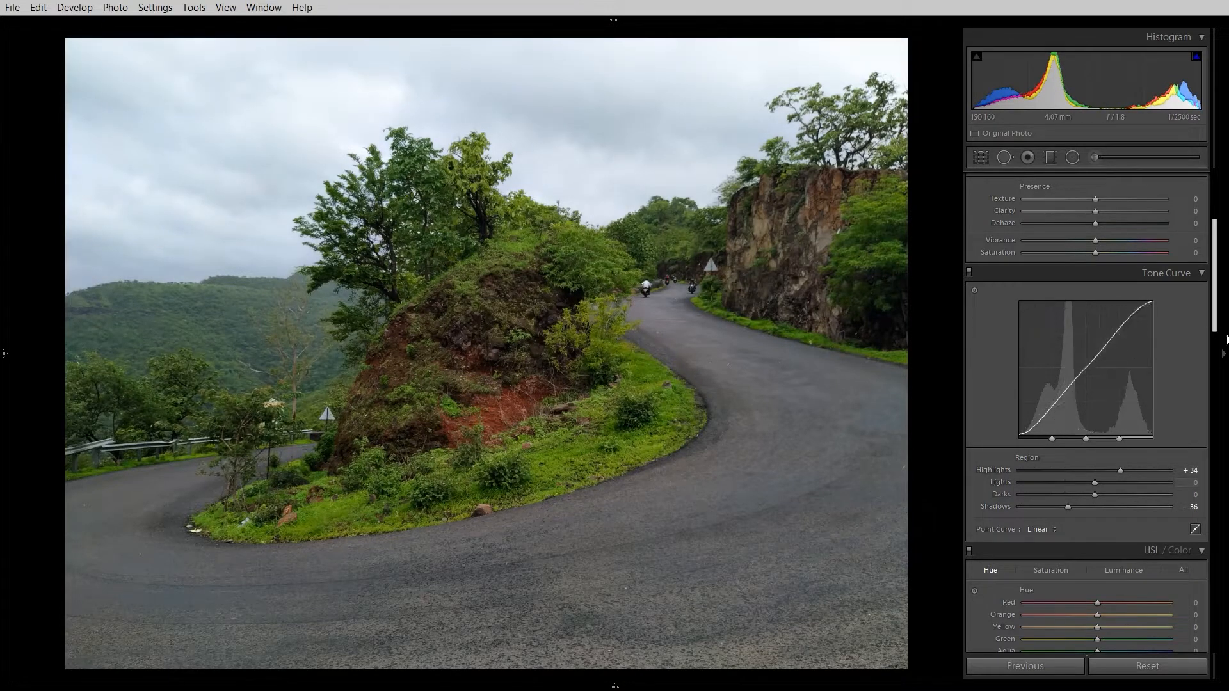
# Set the photo's basic adjustments to Temp -9, Tint +11, Exposure +0.43 and Highlights -100
pyautogui.moveTo(1216, 330); pyautogui.dragTo(1212, 272)
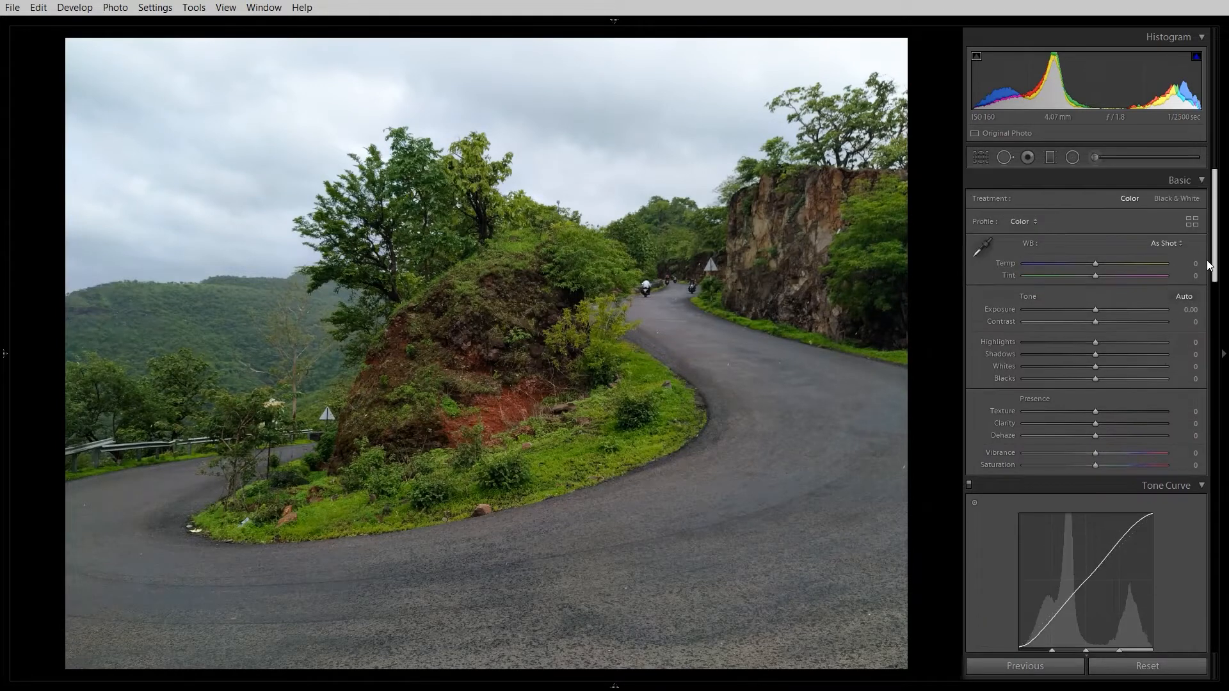
pyautogui.moveTo(1094, 262); pyautogui.dragTo(1101, 312)
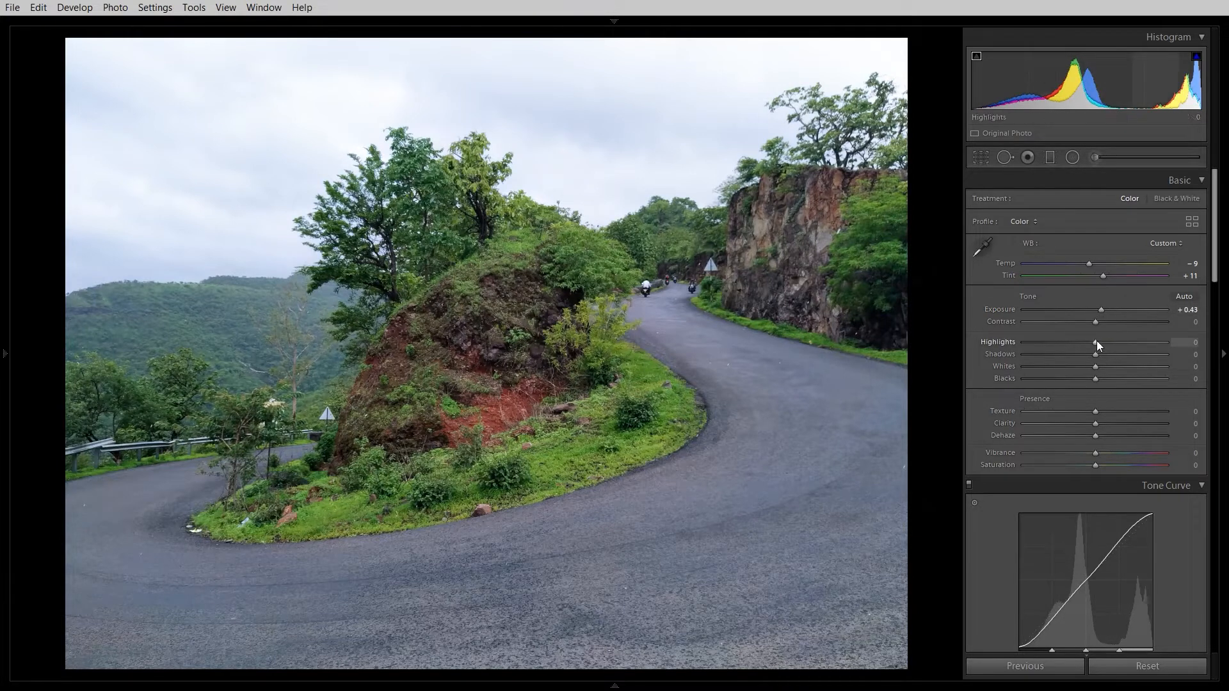
pyautogui.moveTo(1103, 344); pyautogui.dragTo(1008, 355)
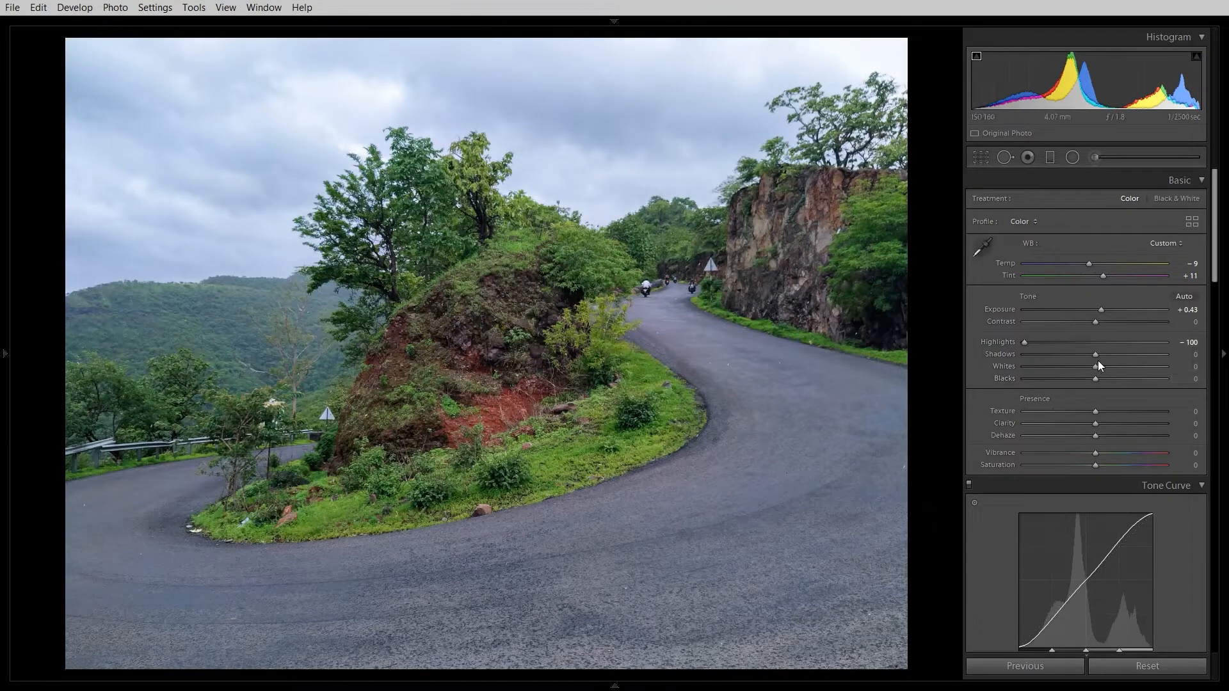
pyautogui.moveTo(1096, 356)
pyautogui.mouseDown()
pyautogui.moveTo(1165, 359)
pyautogui.moveTo(1004, 360)
pyautogui.moveTo(1096, 367)
pyautogui.mouseUp()
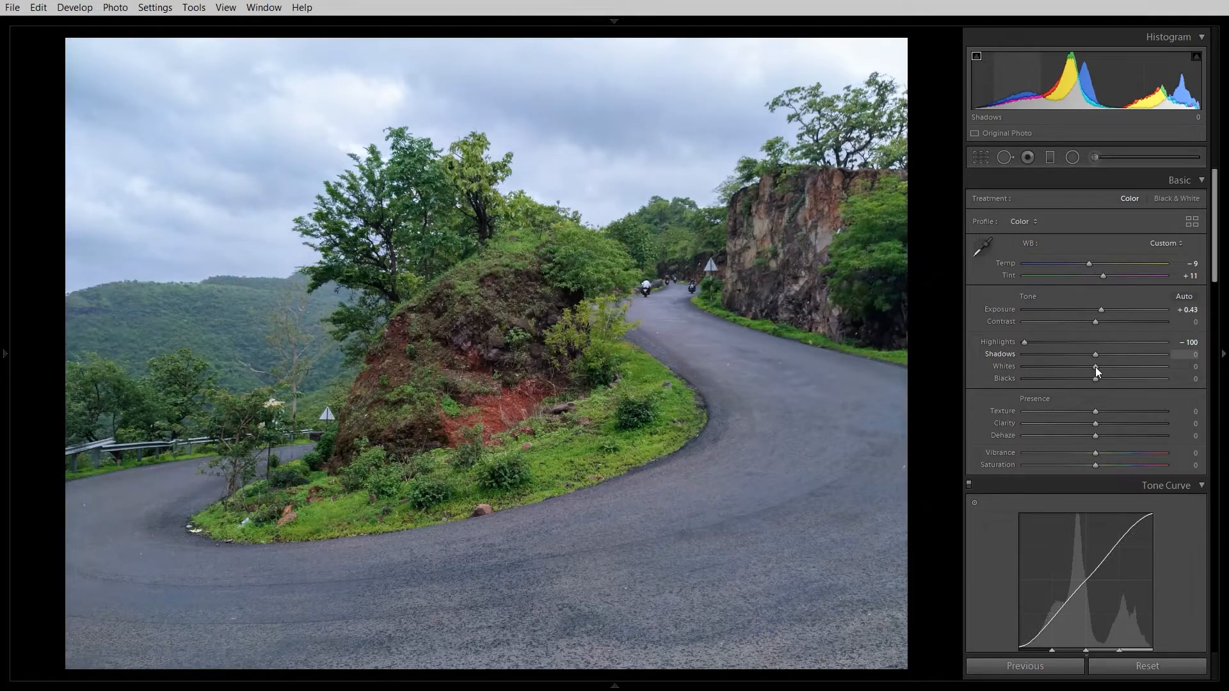
pyautogui.moveTo(1093, 366)
pyautogui.mouseDown()
pyautogui.moveTo(996, 369)
pyautogui.moveTo(1095, 379)
pyautogui.mouseUp()
pyautogui.moveTo(1027, 346); pyautogui.dragTo(982, 347)
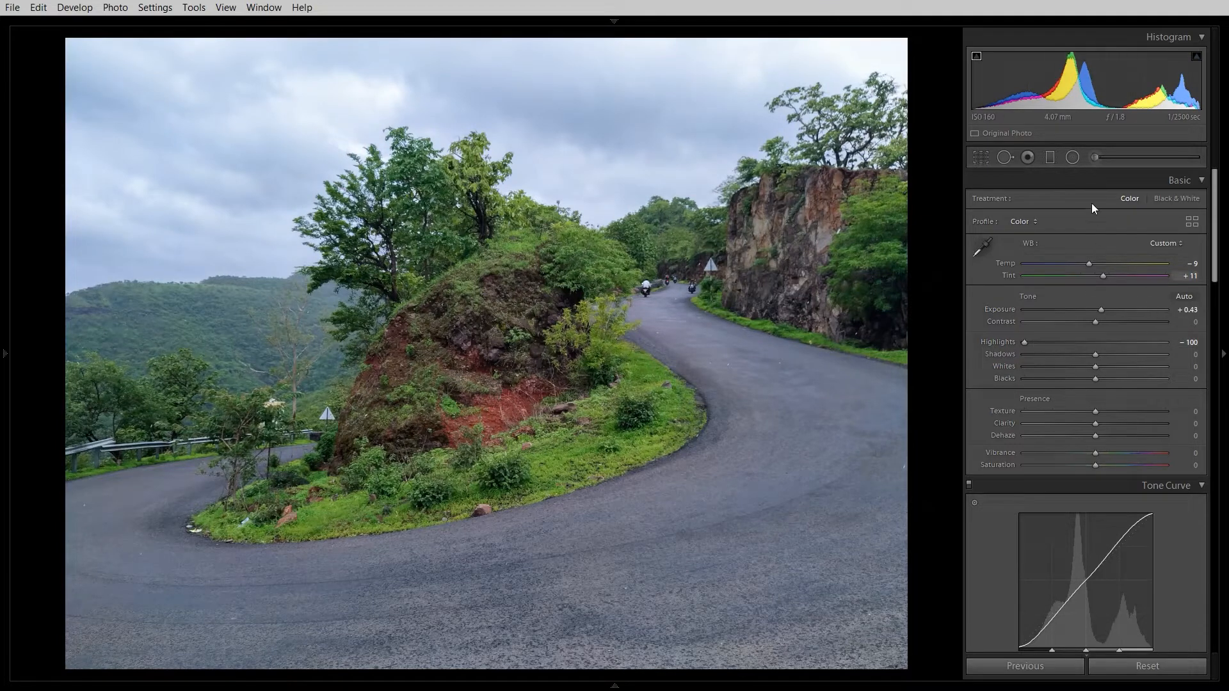
pyautogui.click(1183, 156)
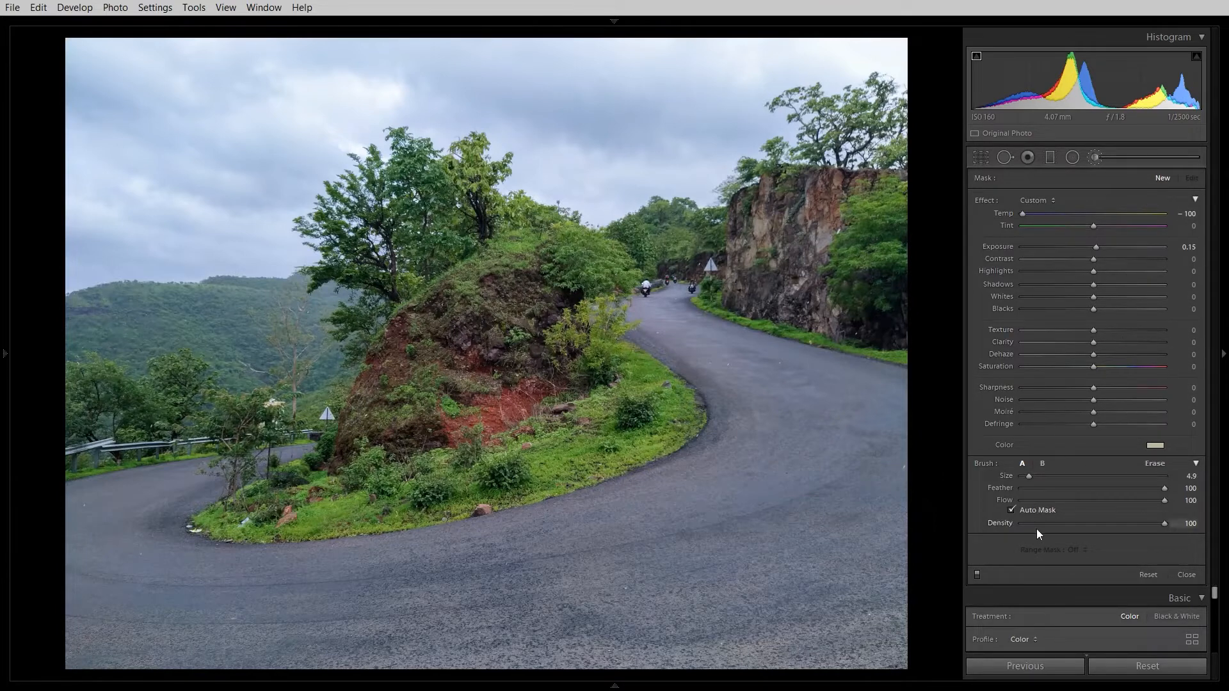
pyautogui.click(1012, 510)
pyautogui.click(1011, 510)
pyautogui.click(1190, 158)
pyautogui.click(1190, 159)
pyautogui.click(1190, 159)
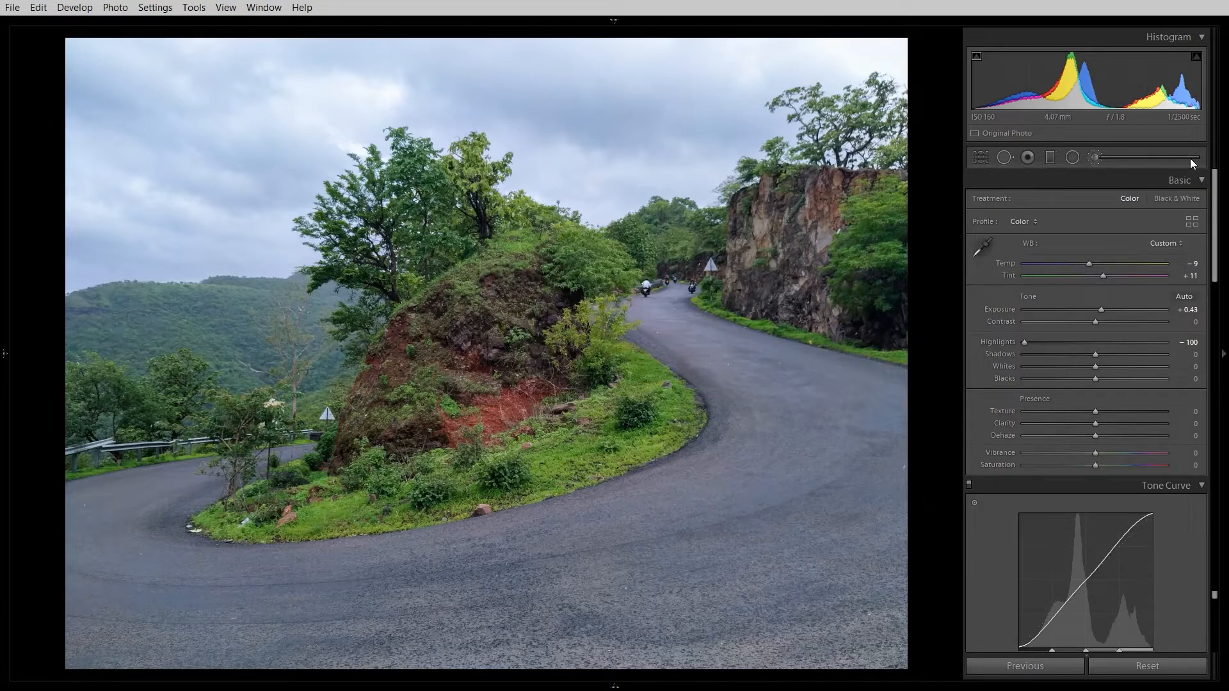
# Paint an adjustment brush mask over the whole sky with Auto Mask on and brush size 11.7
pyautogui.click(1189, 159)
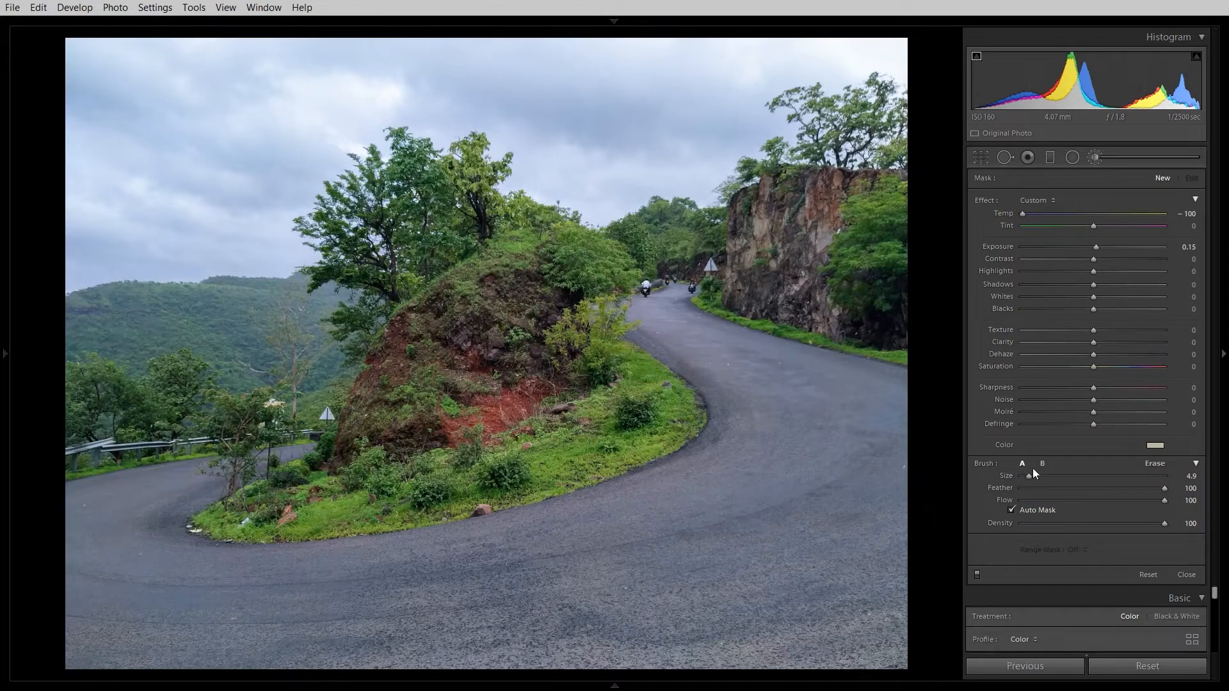
pyautogui.moveTo(1028, 476); pyautogui.dragTo(1039, 481)
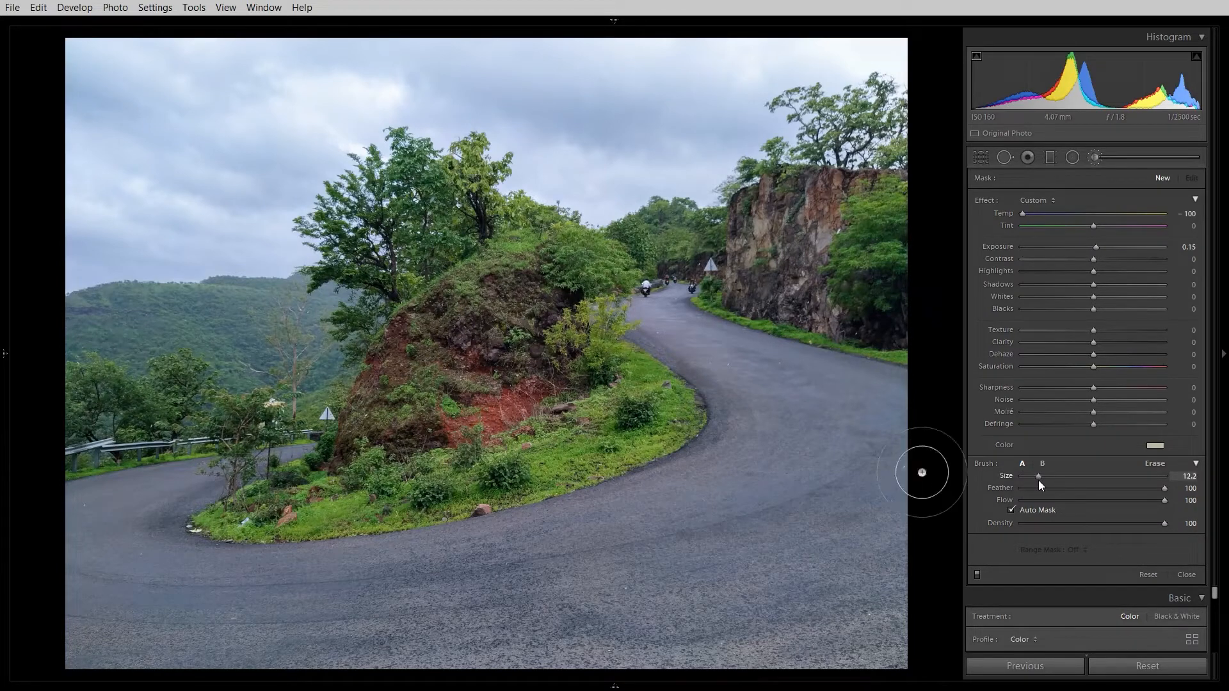
pyautogui.moveTo(58, 274)
pyautogui.mouseDown()
pyautogui.moveTo(294, 250)
pyautogui.moveTo(285, 208)
pyautogui.moveTo(95, 202)
pyautogui.moveTo(226, 238)
pyautogui.moveTo(241, 223)
pyautogui.moveTo(77, 202)
pyautogui.moveTo(130, 105)
pyautogui.moveTo(115, 206)
pyautogui.moveTo(82, 185)
pyautogui.moveTo(98, 135)
pyautogui.moveTo(92, 215)
pyautogui.moveTo(82, 78)
pyautogui.moveTo(125, 44)
pyautogui.moveTo(295, 65)
pyautogui.moveTo(158, 105)
pyautogui.moveTo(270, 164)
pyautogui.moveTo(285, 127)
pyautogui.moveTo(241, 121)
pyautogui.moveTo(433, 80)
pyautogui.moveTo(389, 108)
pyautogui.moveTo(443, 87)
pyautogui.moveTo(617, 74)
pyautogui.moveTo(397, 52)
pyautogui.moveTo(580, 53)
pyautogui.moveTo(441, 104)
pyautogui.moveTo(514, 115)
pyautogui.moveTo(519, 155)
pyautogui.moveTo(554, 165)
pyautogui.moveTo(547, 189)
pyautogui.moveTo(605, 200)
pyautogui.moveTo(635, 174)
pyautogui.moveTo(519, 103)
pyautogui.moveTo(685, 105)
pyautogui.moveTo(634, 145)
pyautogui.moveTo(699, 176)
pyautogui.moveTo(733, 158)
pyautogui.moveTo(729, 137)
pyautogui.moveTo(590, 69)
pyautogui.moveTo(778, 36)
pyautogui.moveTo(708, 36)
pyautogui.moveTo(878, 44)
pyautogui.moveTo(910, 71)
pyautogui.moveTo(888, 124)
pyautogui.moveTo(909, 95)
pyautogui.moveTo(842, 60)
pyautogui.moveTo(662, 57)
pyautogui.moveTo(912, 67)
pyautogui.moveTo(909, 142)
pyautogui.moveTo(735, 134)
pyautogui.moveTo(653, 122)
pyautogui.mouseUp()
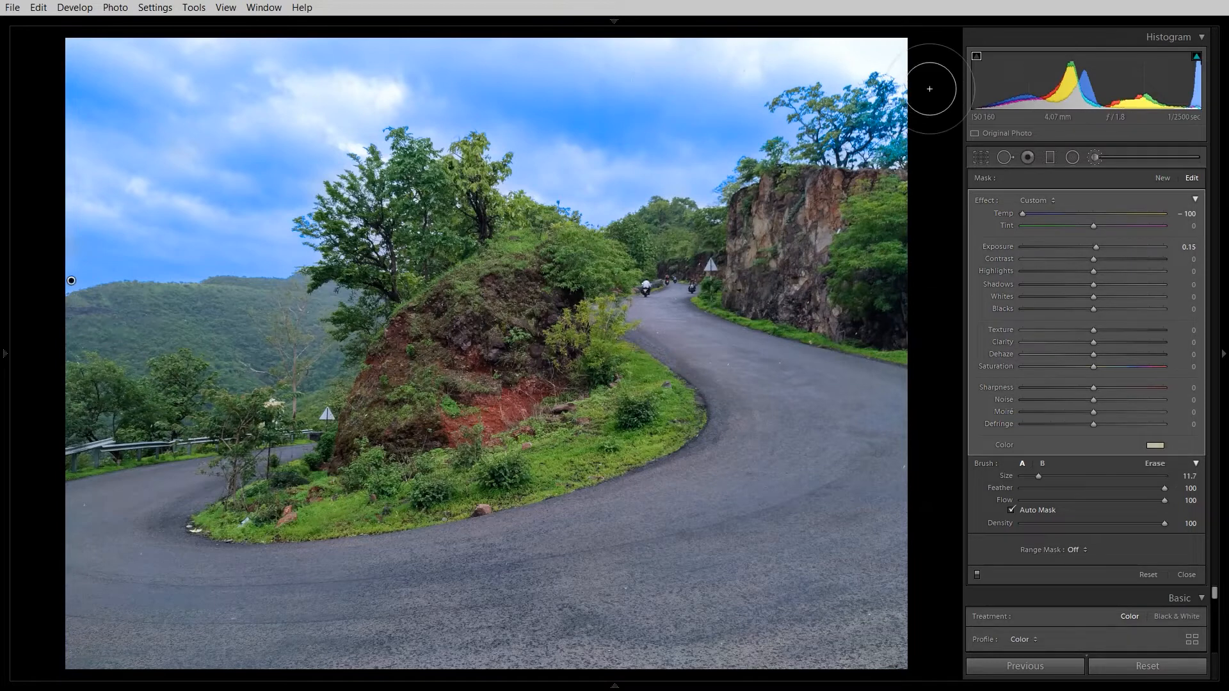
pyautogui.hotkey('ctrl', 'z')
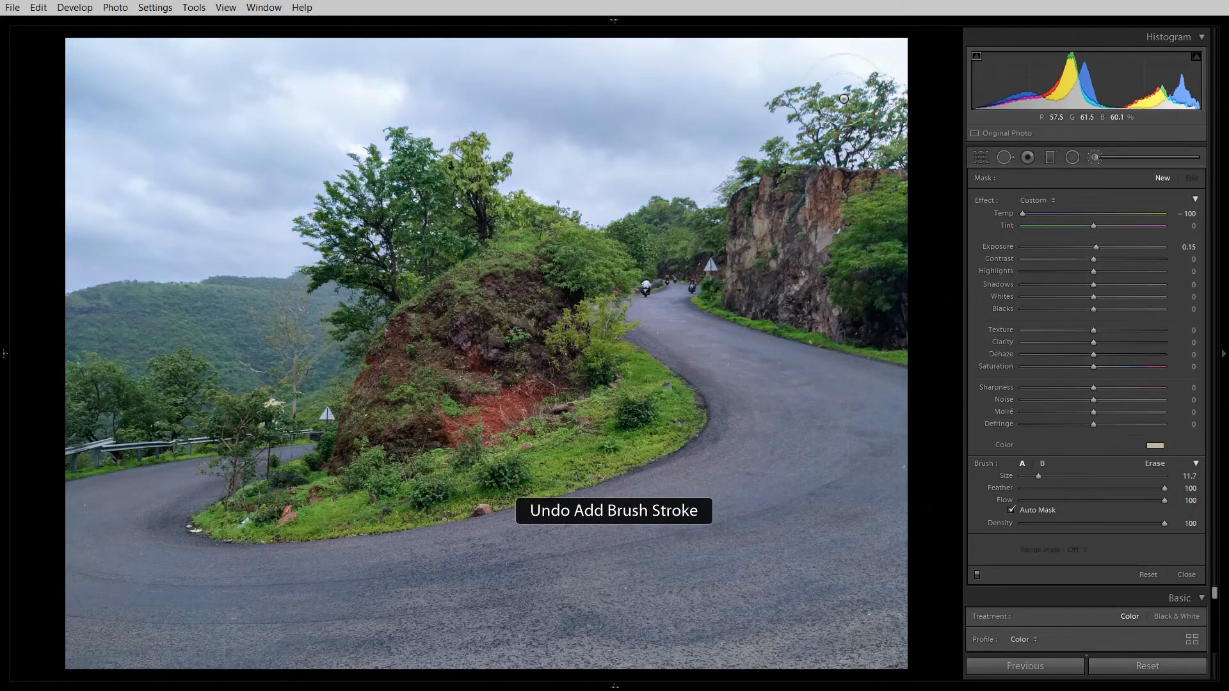
pyautogui.hotkey('ctrl', 'y')
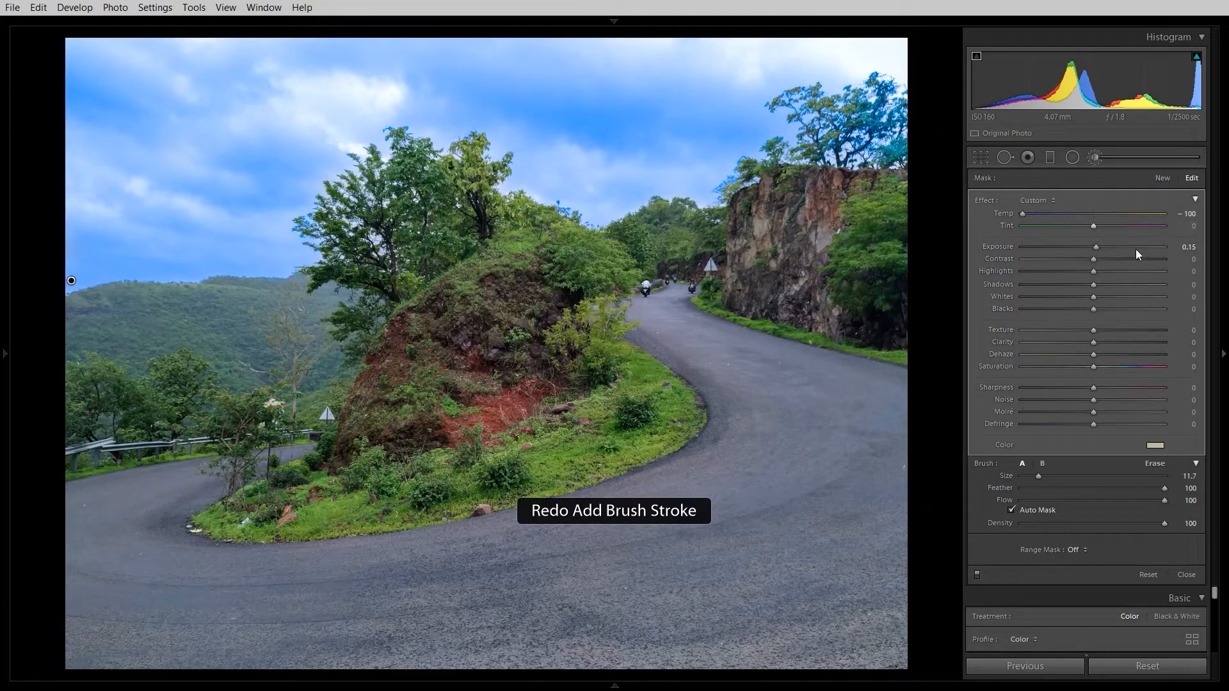
# Set the sky mask to Temp -14, Exposure -1.43 and Contrast 26, lower its Highlights slightly, and finish the brush adjustment
pyautogui.moveTo(1024, 213); pyautogui.dragTo(1086, 225)
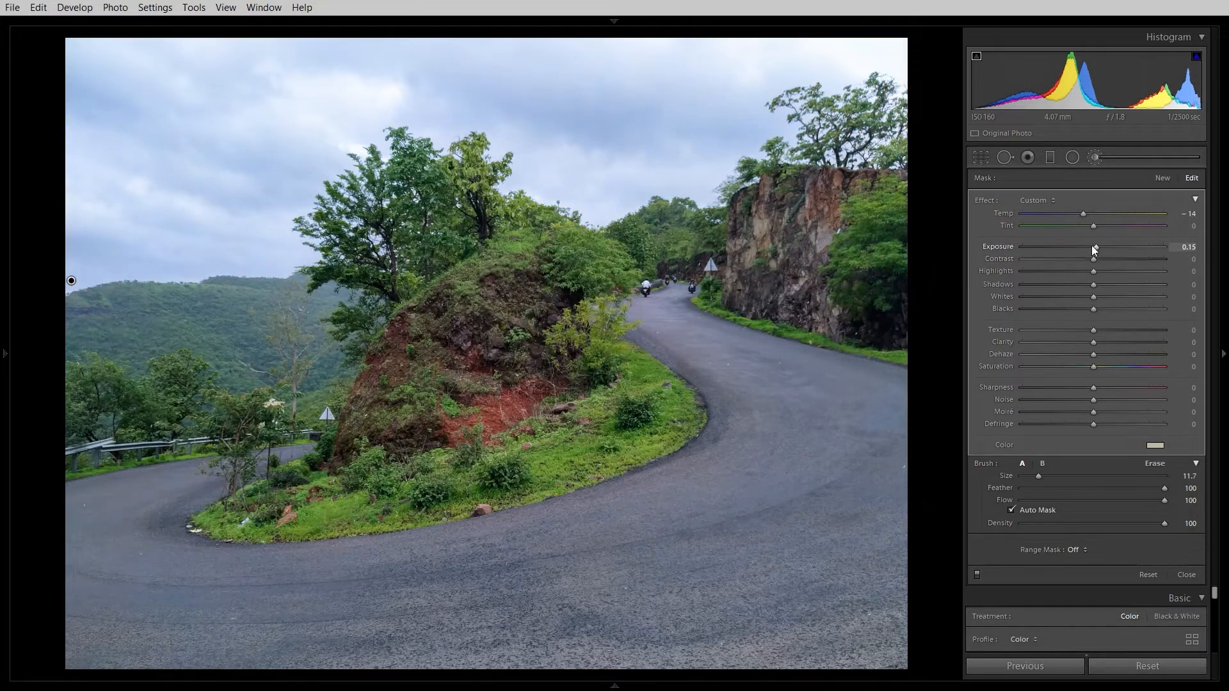
pyautogui.moveTo(1103, 250); pyautogui.dragTo(1066, 264)
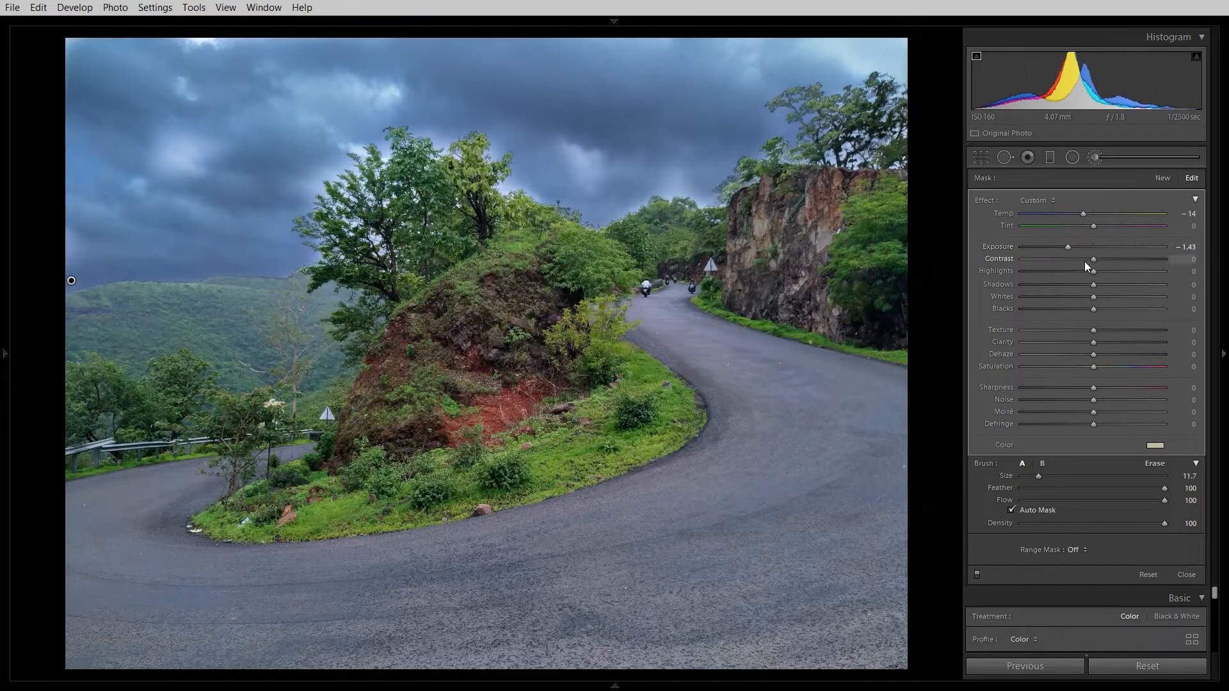
pyautogui.moveTo(1100, 260)
pyautogui.mouseDown()
pyautogui.moveTo(1151, 275)
pyautogui.moveTo(1035, 271)
pyautogui.moveTo(1112, 282)
pyautogui.mouseUp()
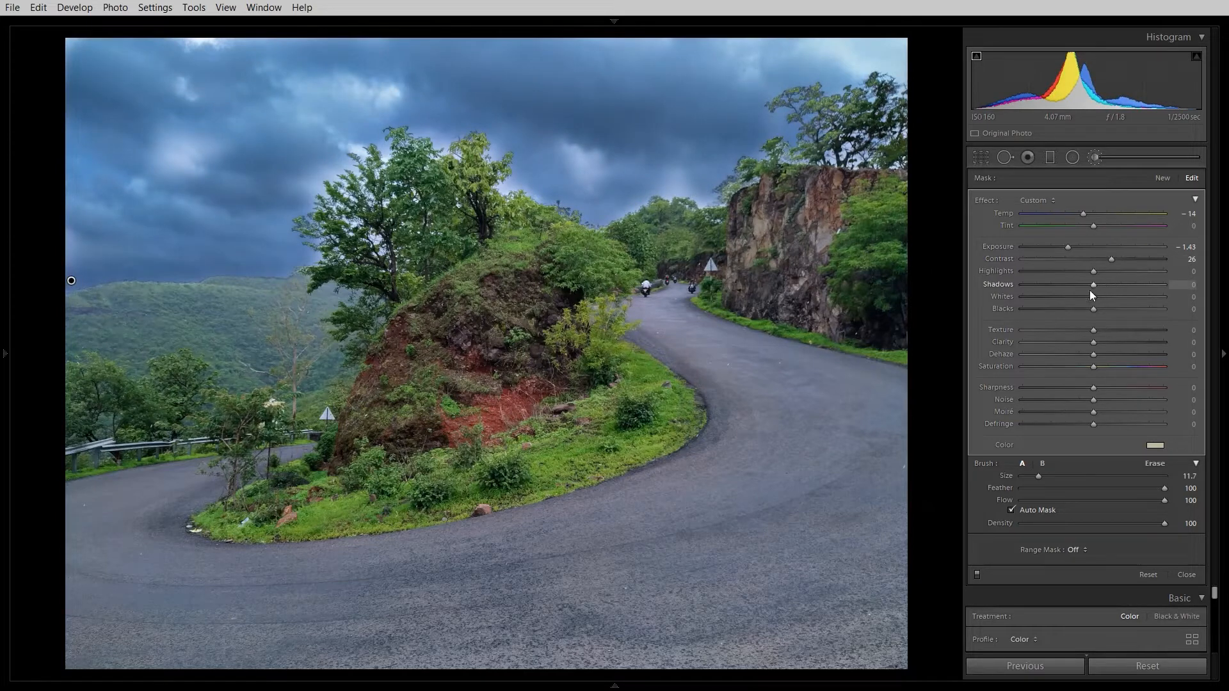
pyautogui.moveTo(1093, 272)
pyautogui.mouseDown()
pyautogui.moveTo(1033, 277)
pyautogui.moveTo(1115, 279)
pyautogui.moveTo(1078, 278)
pyautogui.mouseUp()
pyautogui.click(1094, 157)
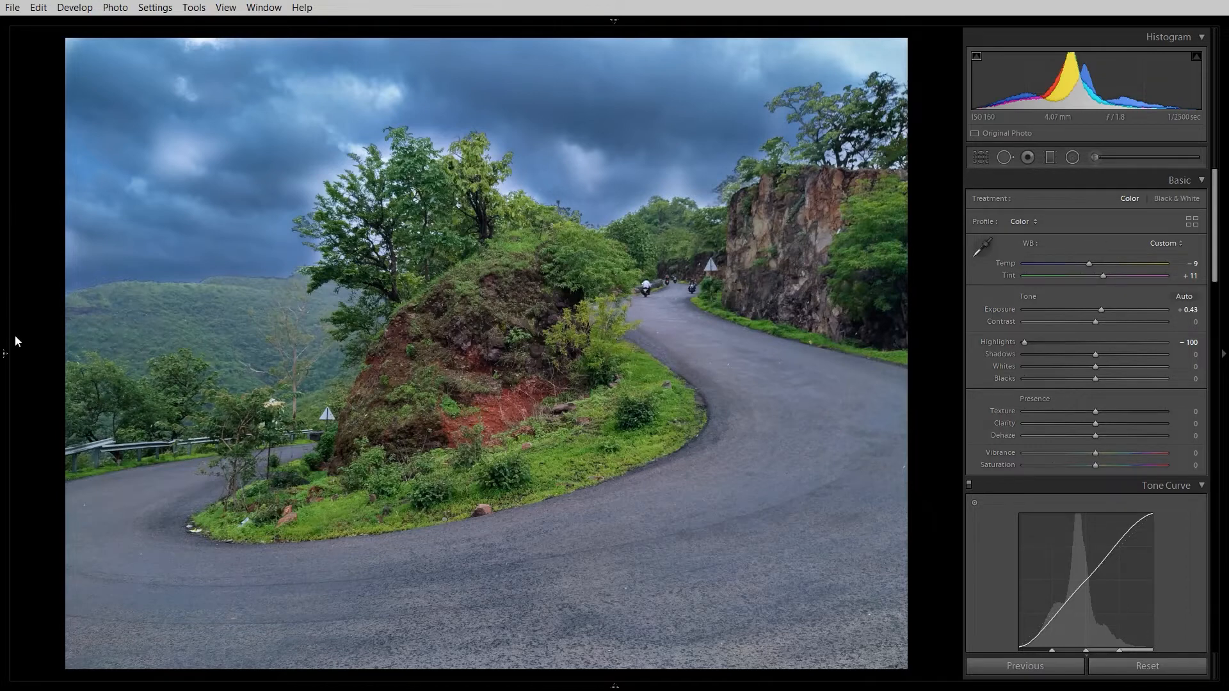
# Start creating a new develop preset from the current edit with all settings included
pyautogui.click(3, 354)
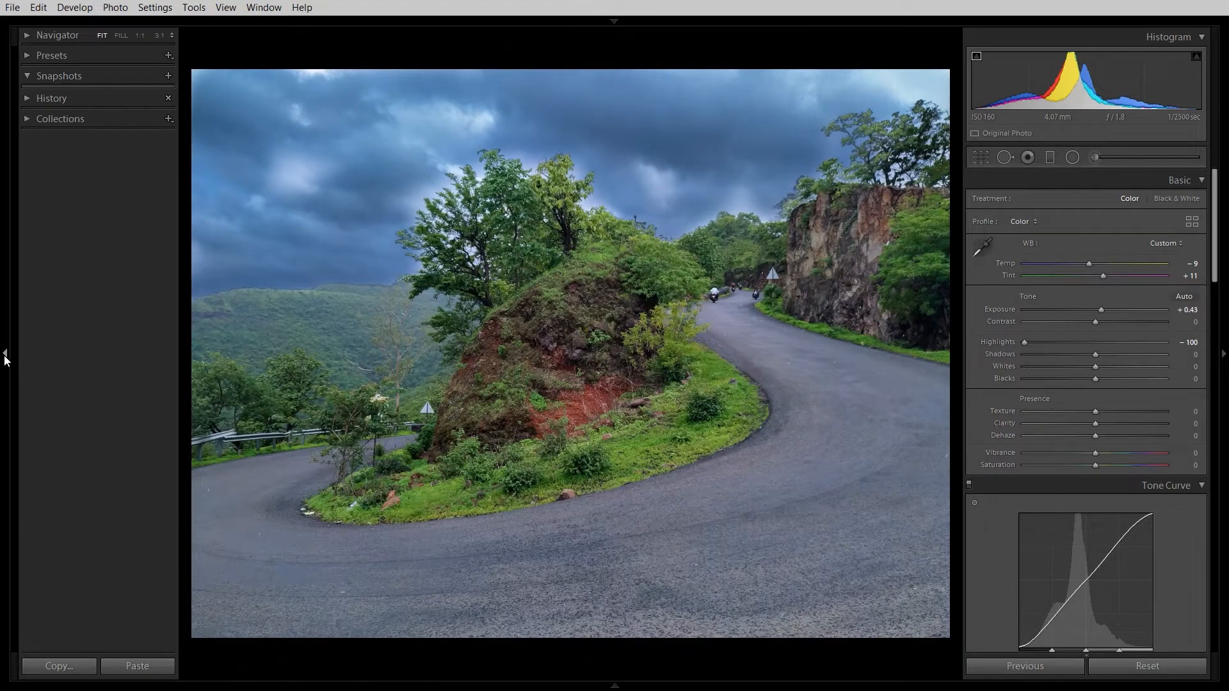
pyautogui.click(27, 56)
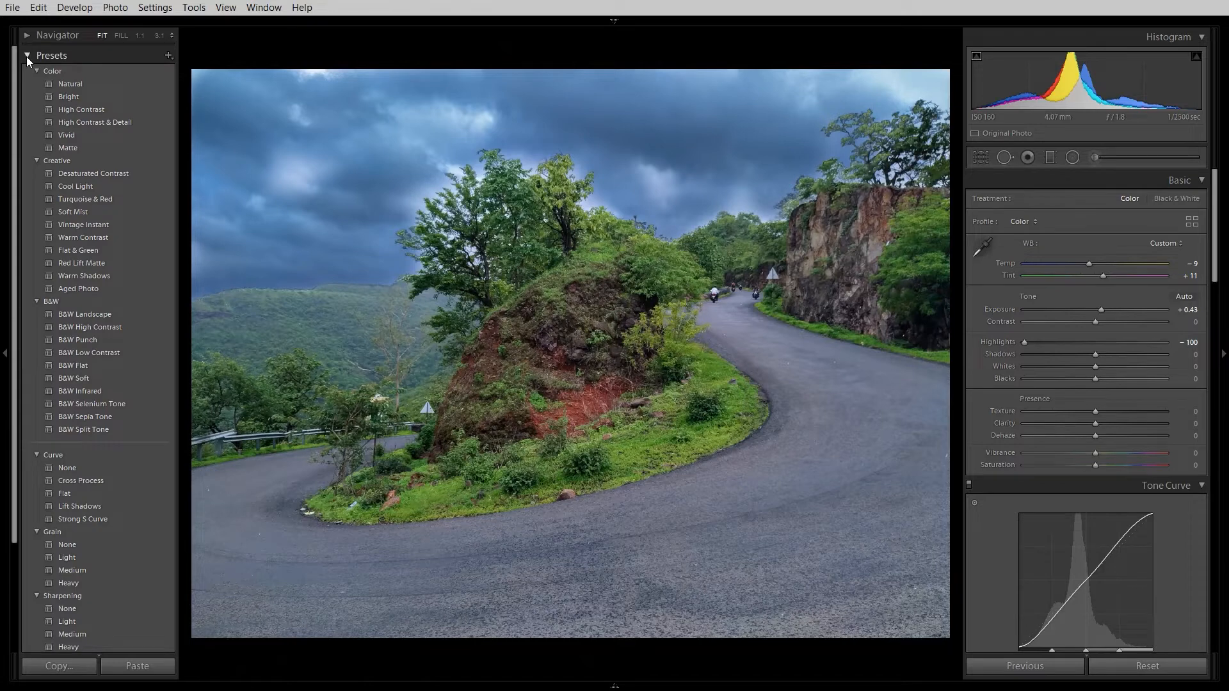
pyautogui.click(27, 57)
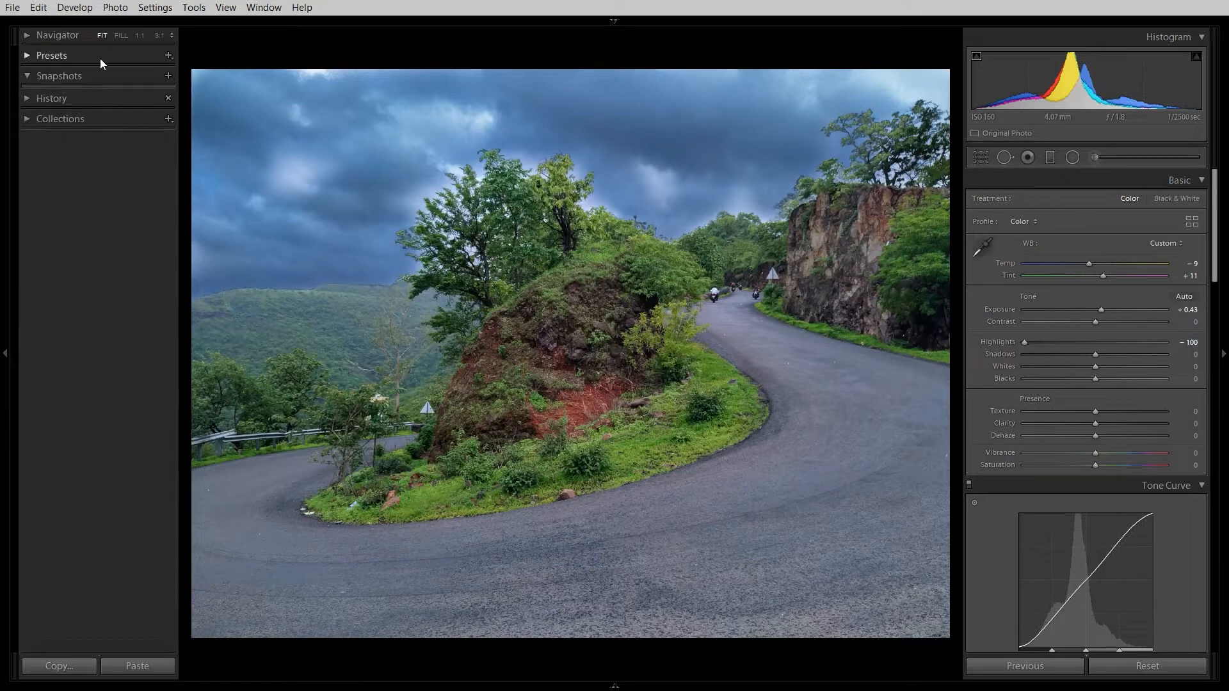
pyautogui.click(168, 56)
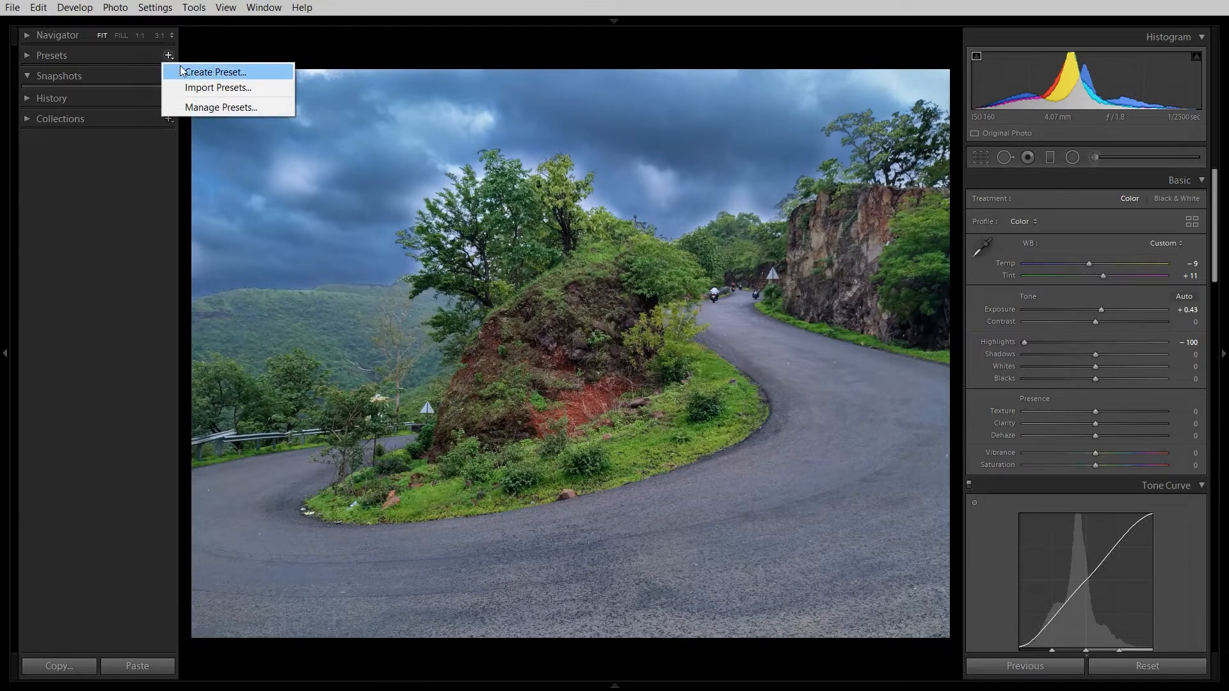
pyautogui.click(182, 72)
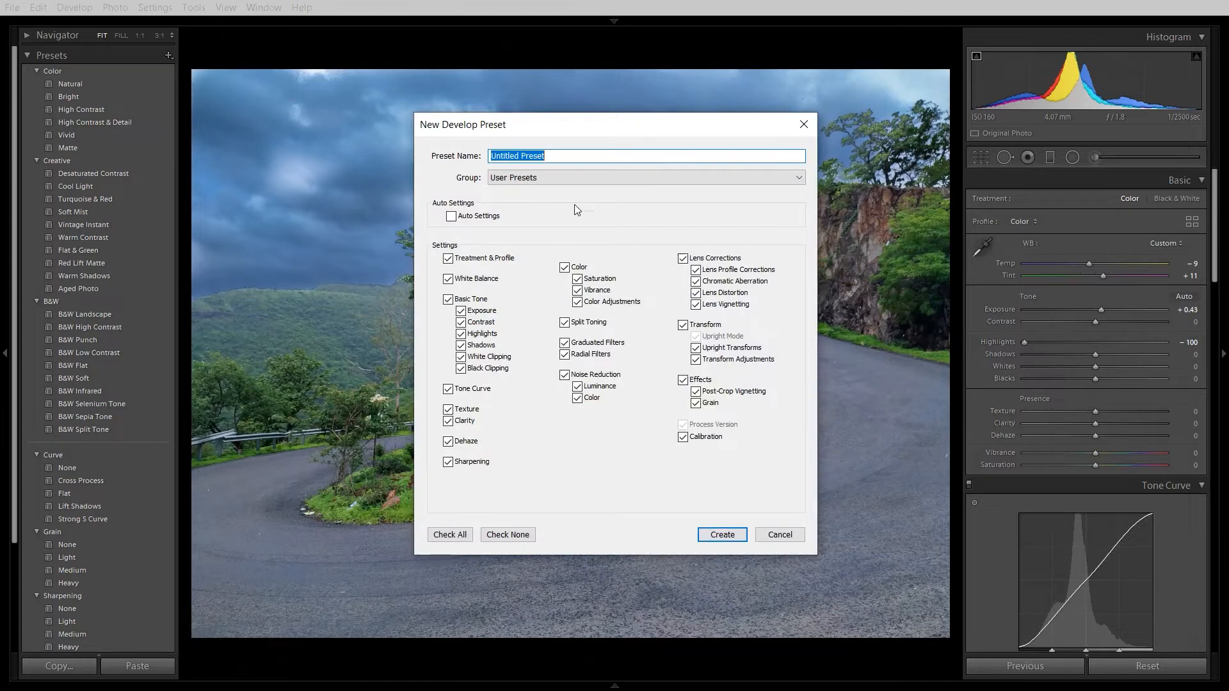
pyautogui.click(459, 537)
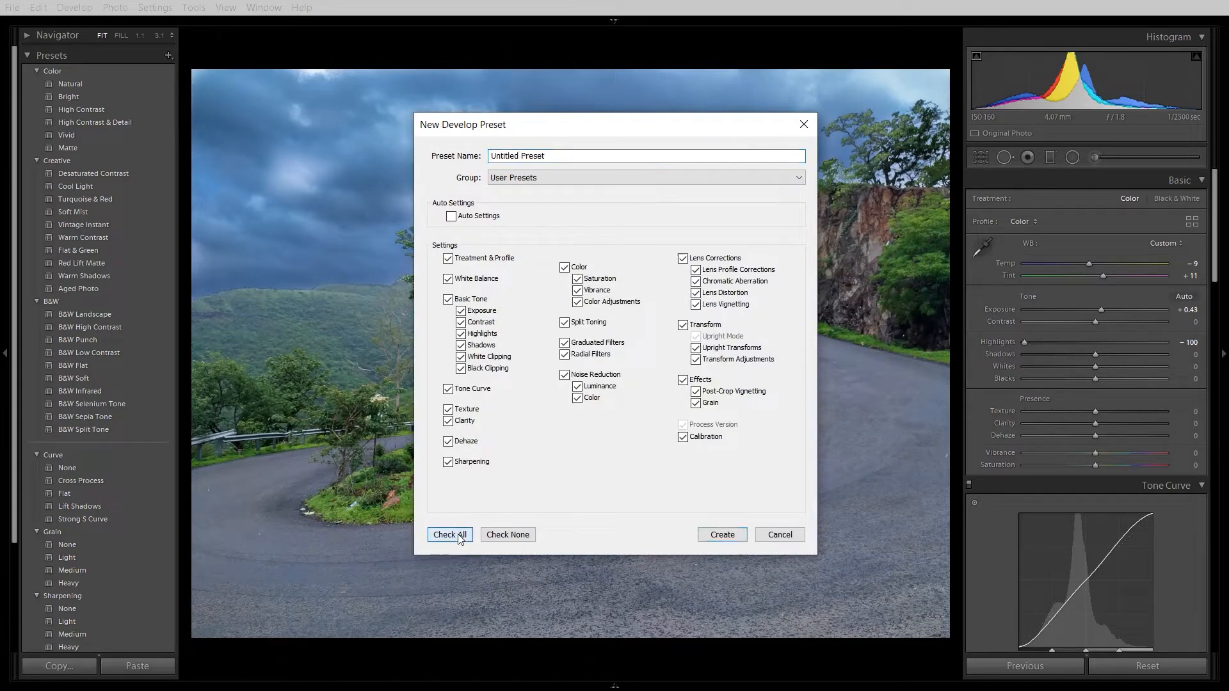
# Create a new group named "Demo trip preset" for the preset
pyautogui.click(590, 176)
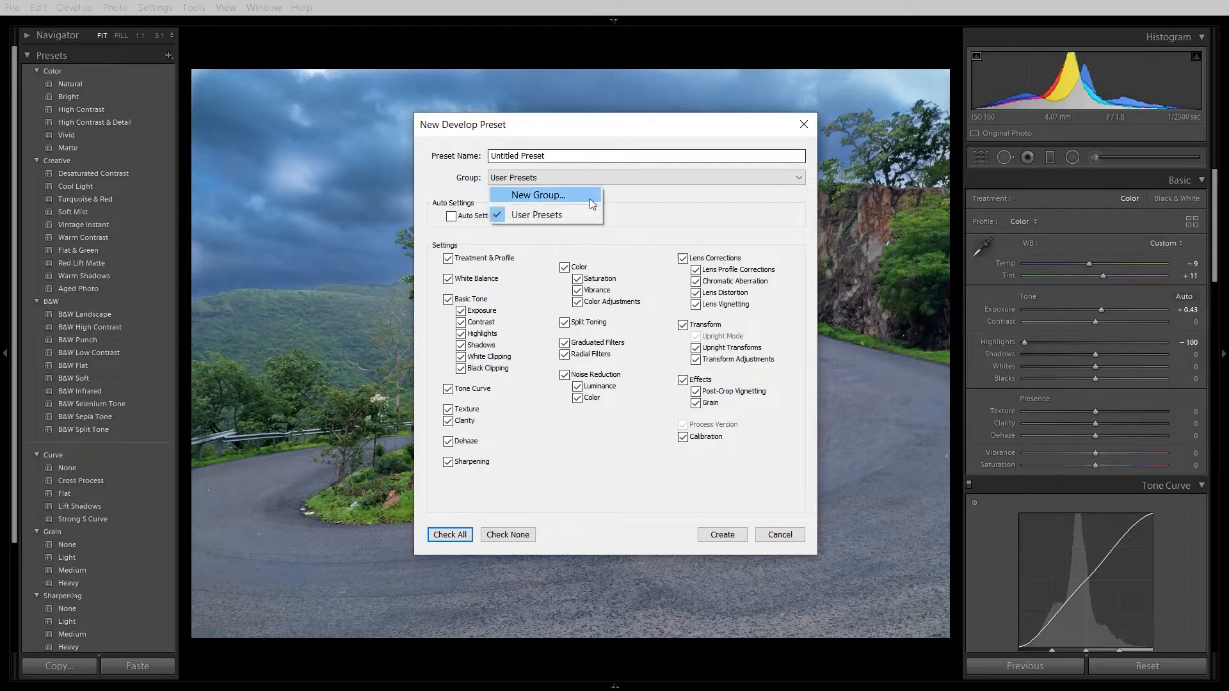
pyautogui.click(591, 200)
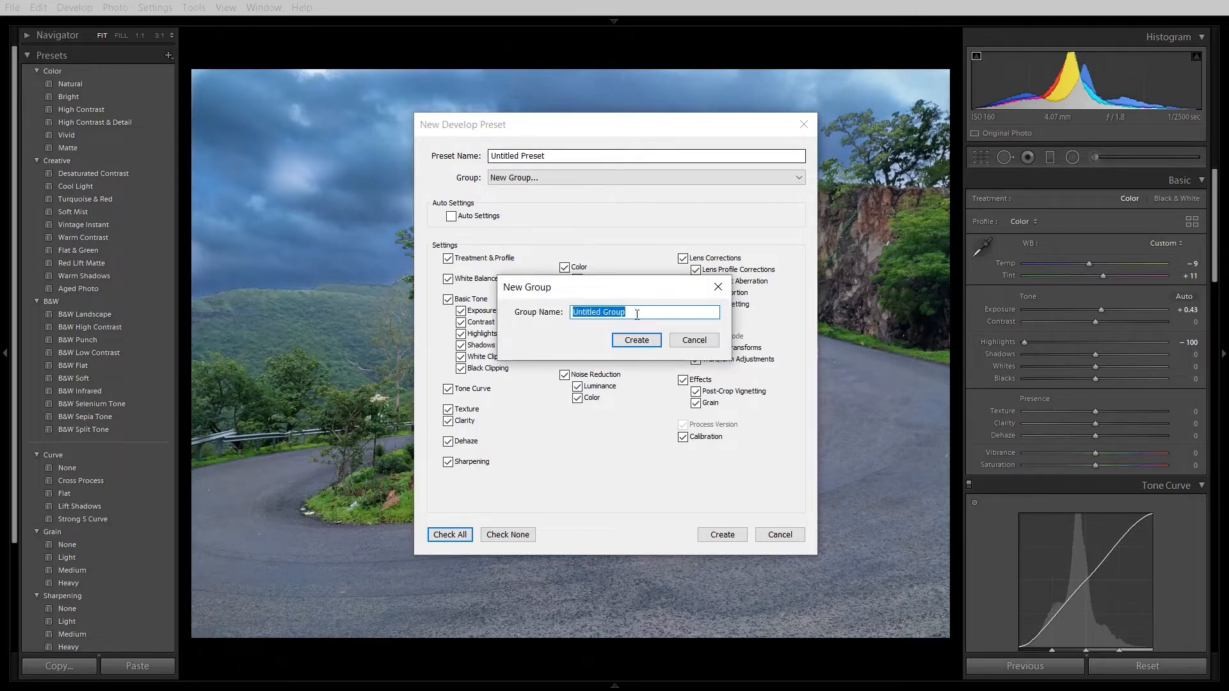
pyautogui.write('Demo ')
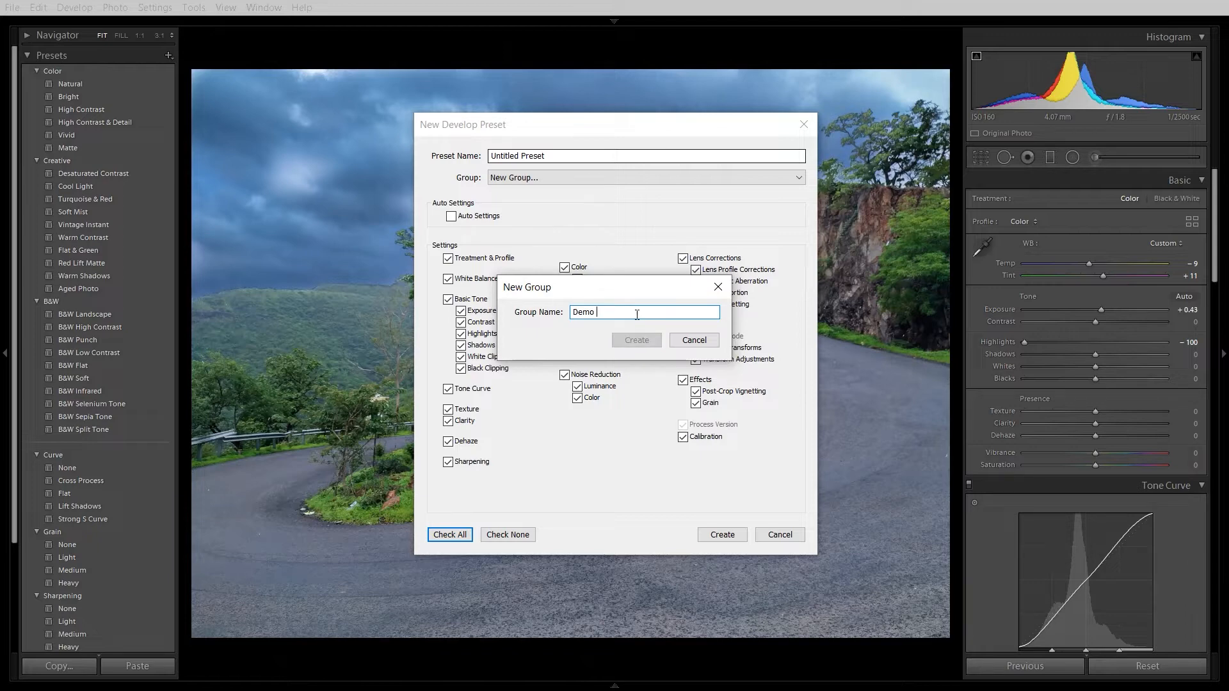
pyautogui.write('trip pt')
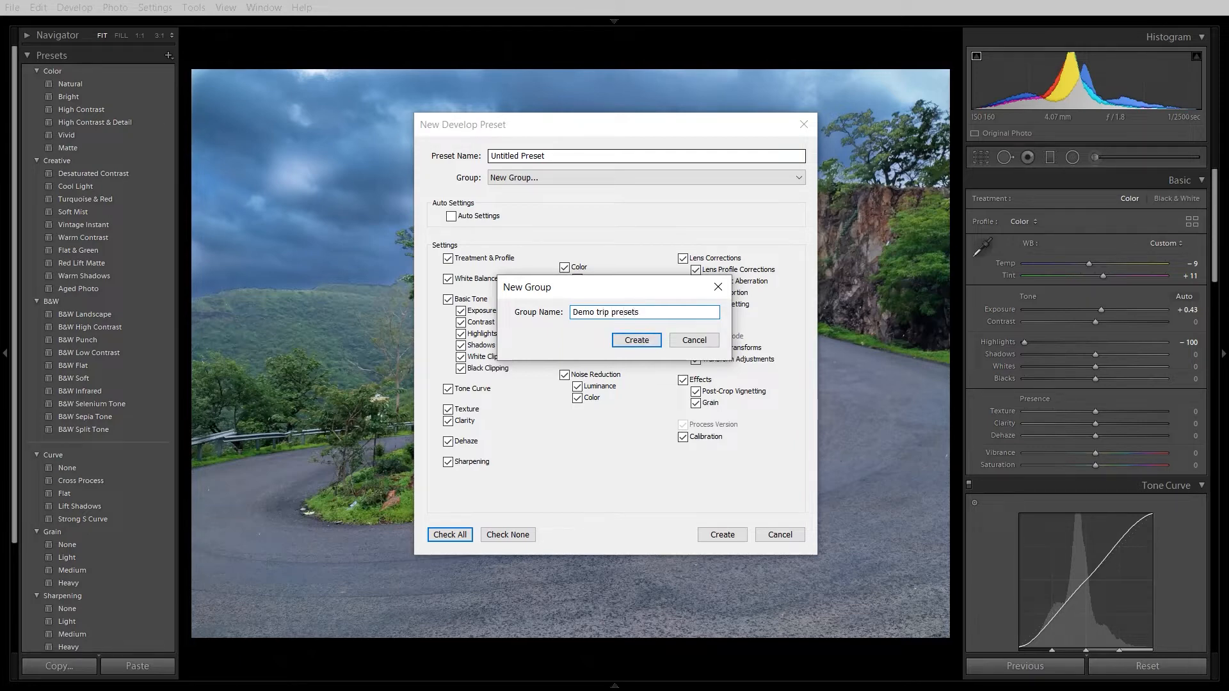
pyautogui.click(634, 342)
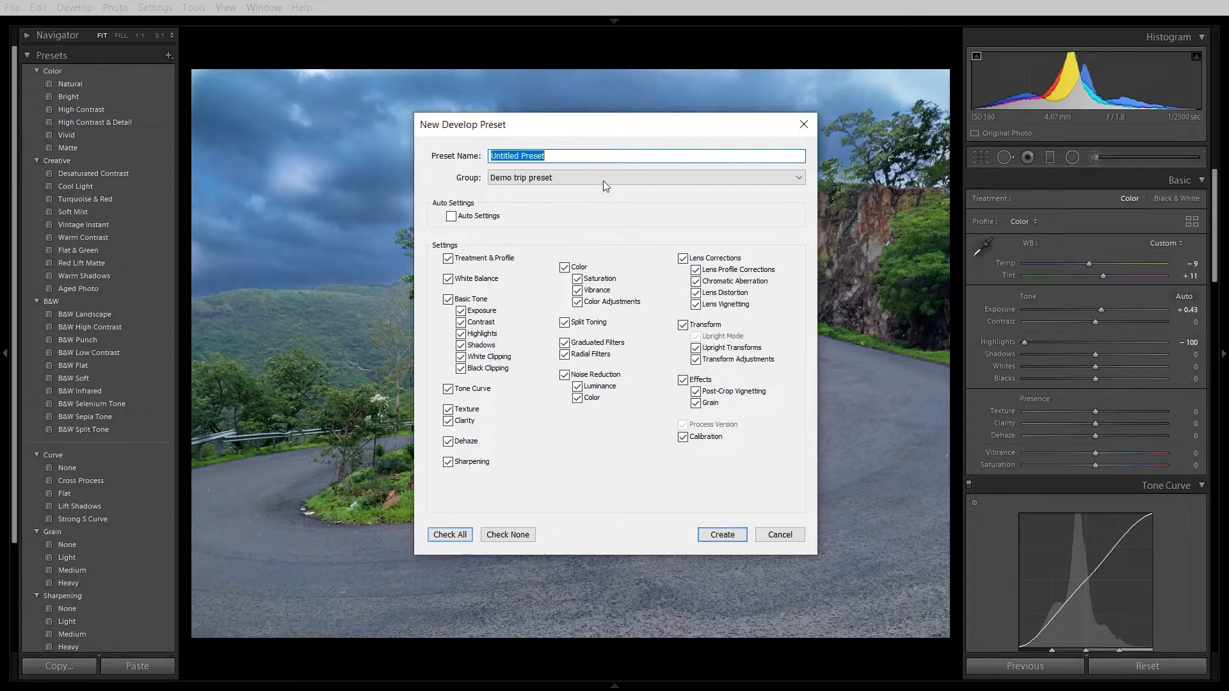
# Name the preset "road trip", include all settings except Lens Corrections, and create it
pyautogui.write('road trip')
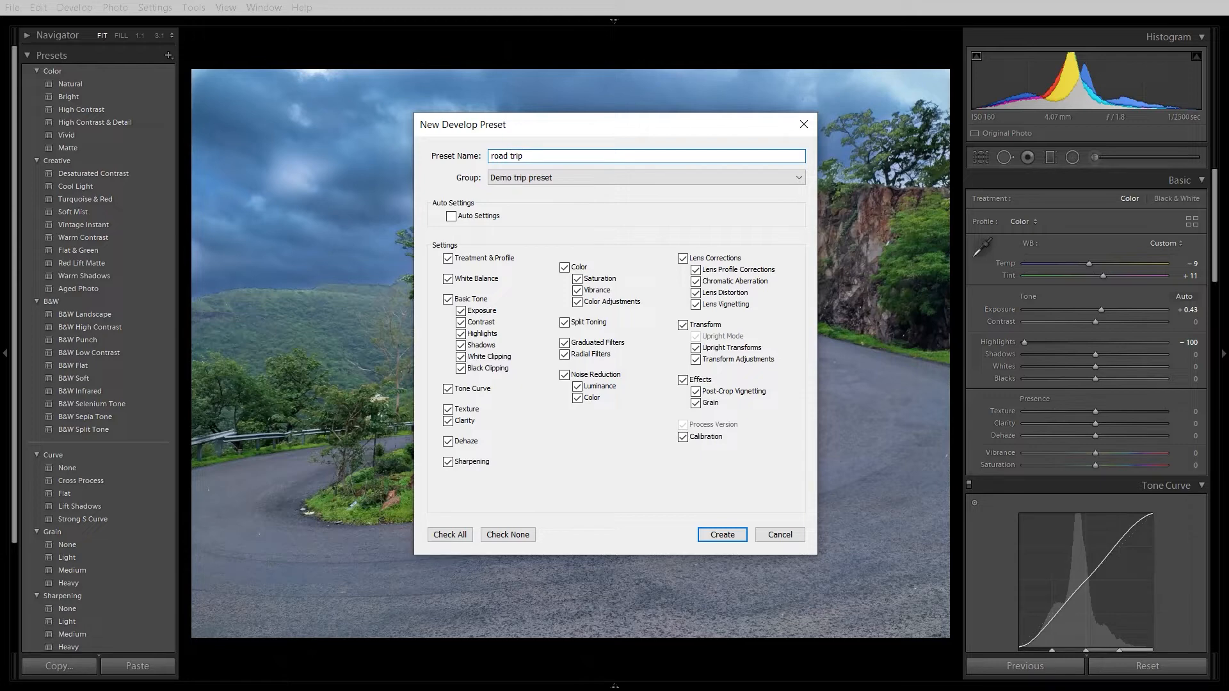
pyautogui.click(458, 537)
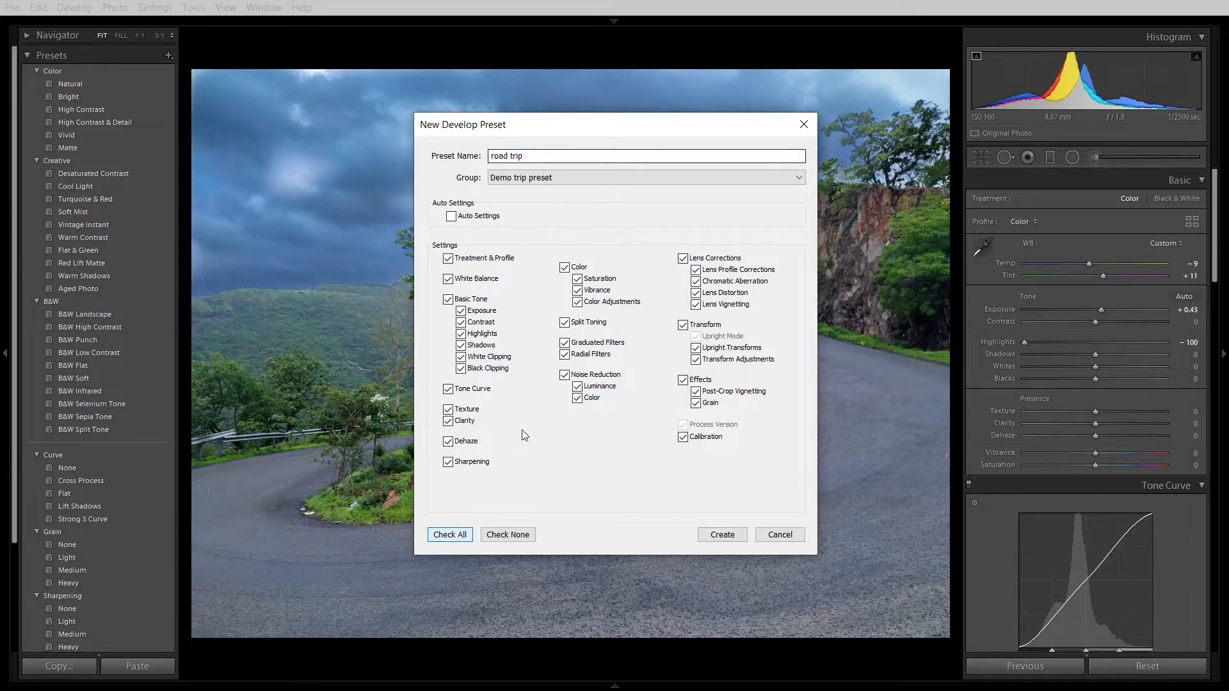
pyautogui.click(696, 270)
pyautogui.click(697, 293)
pyautogui.click(696, 305)
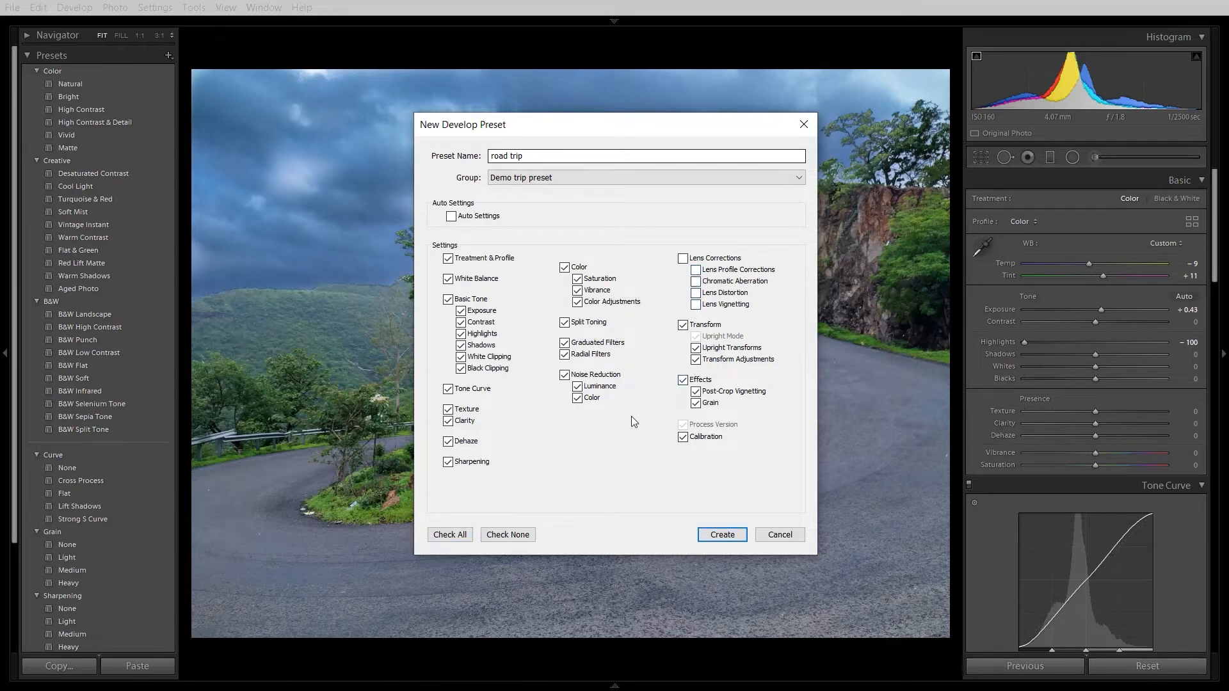
pyautogui.click(722, 535)
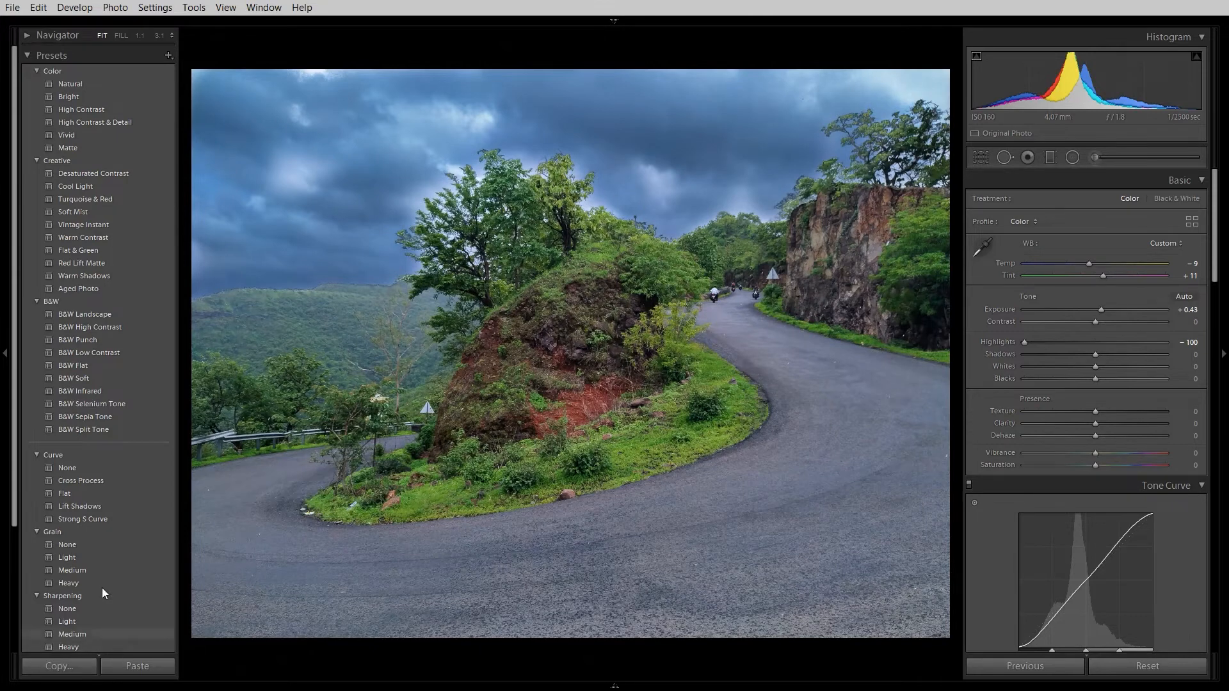
# Expand the "Demo trip preset" group in the preset list to view its contents
pyautogui.click(28, 58)
pyautogui.click(28, 57)
pyautogui.moveTo(14, 240); pyautogui.dragTo(8, 420)
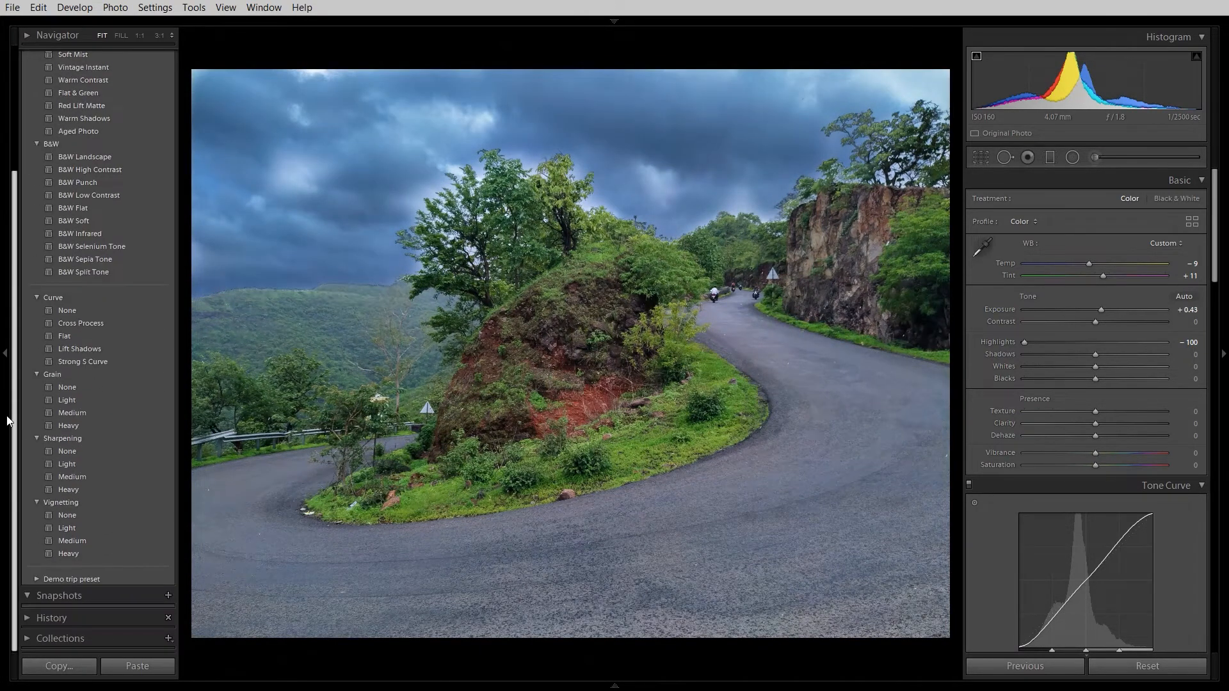
pyautogui.click(37, 579)
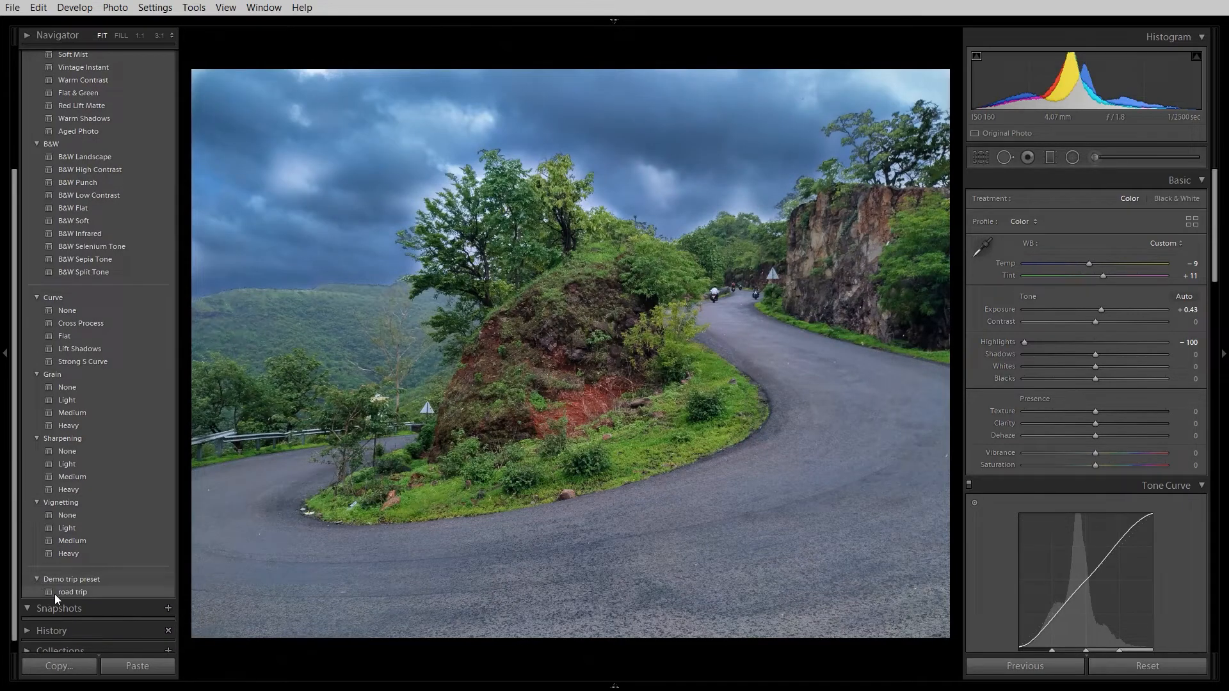
# Open the green hill photo beside the road photo, apply the "road trip" preset to it, and inspect the result up close
pyautogui.click(60, 593)
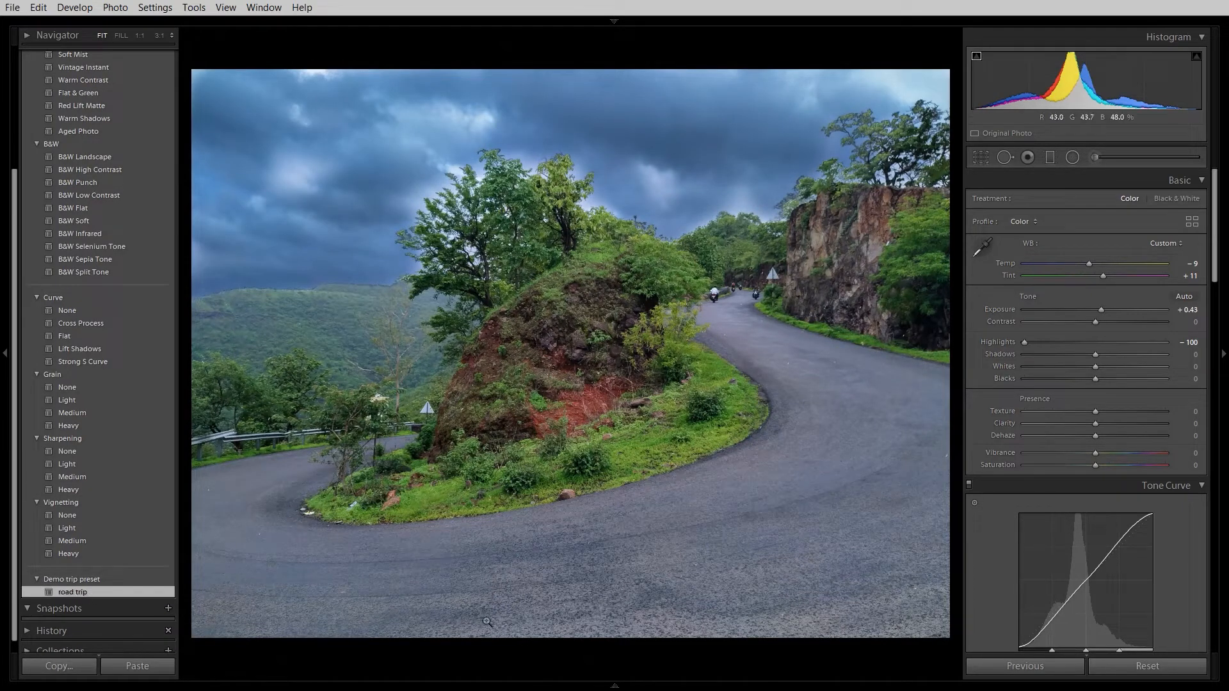
pyautogui.moveTo(624, 688)
pyautogui.click(588, 655)
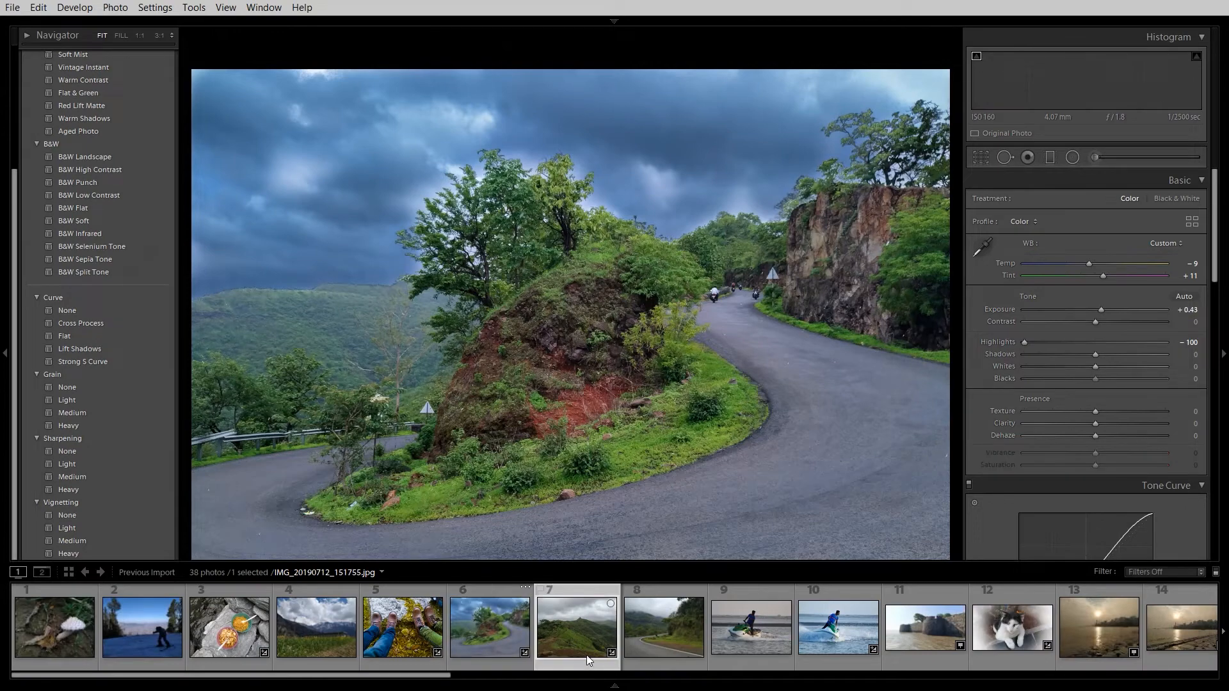
pyautogui.click(77, 593)
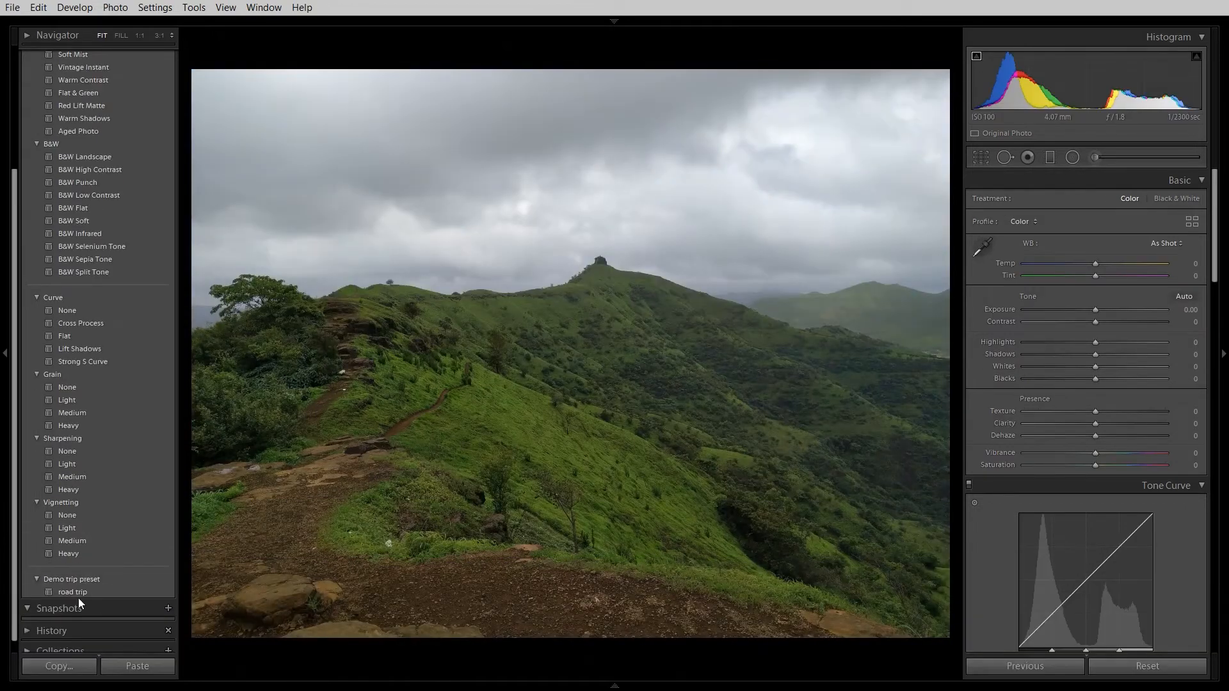
pyautogui.click(413, 541)
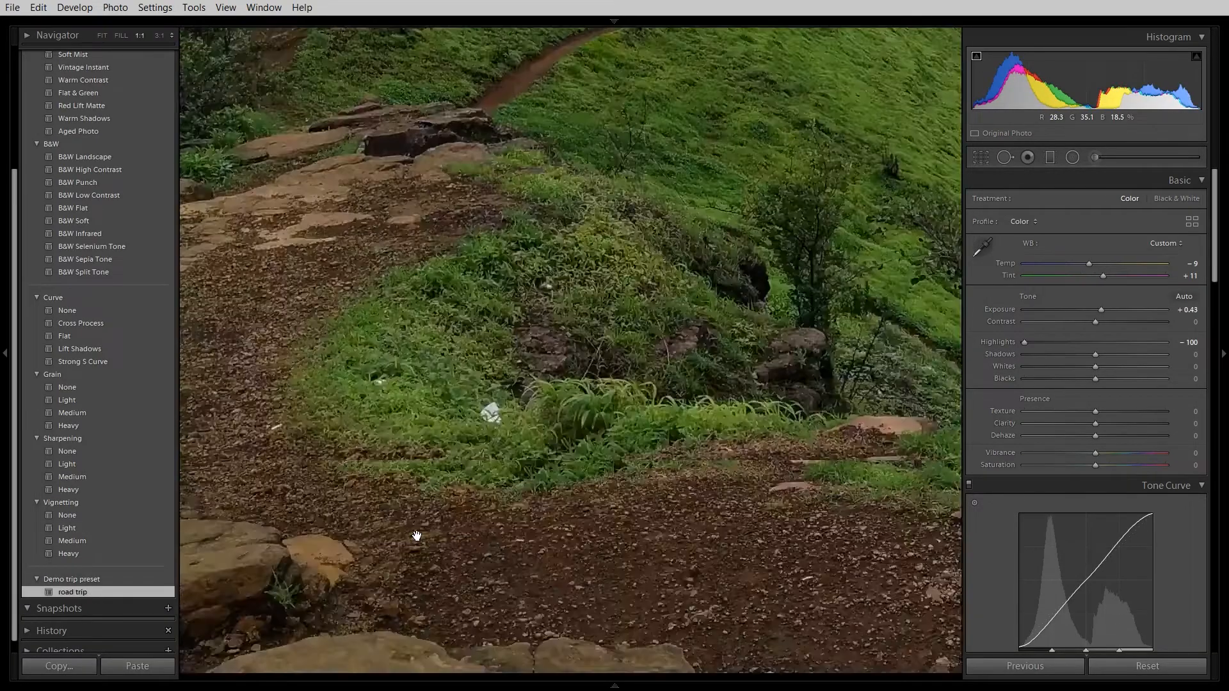
pyautogui.click(416, 536)
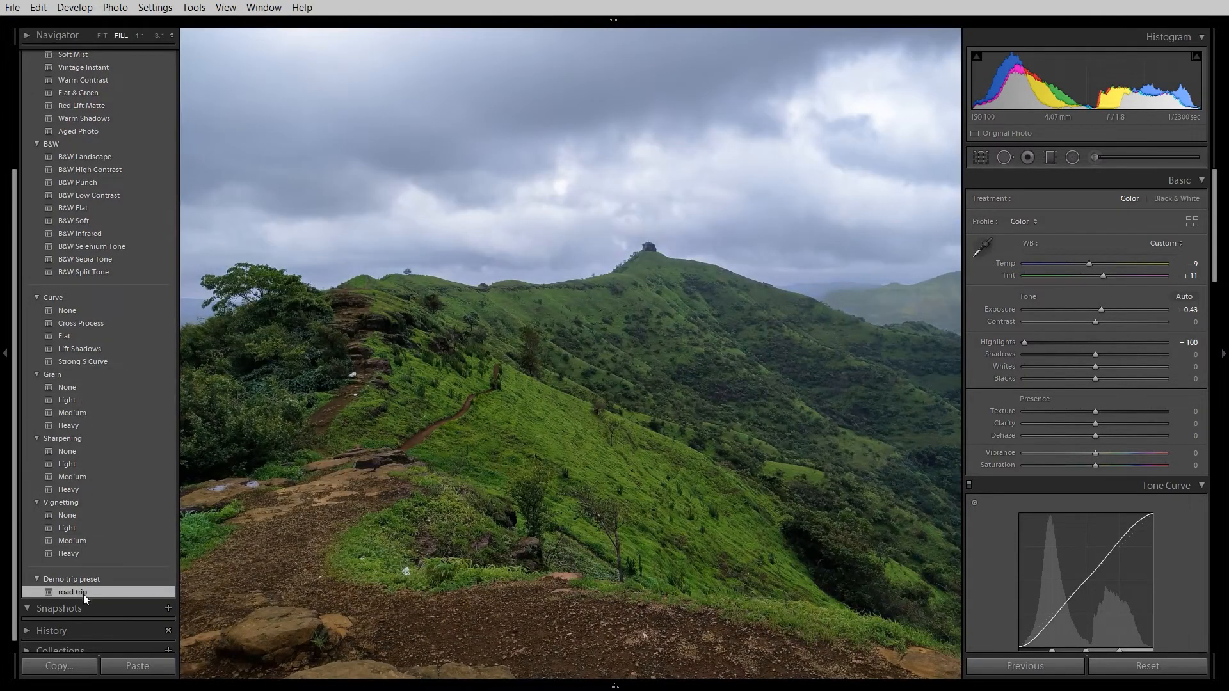
# Try the Medium vignetting preset on the hill photo and replace it with the "road trip" preset
pyautogui.click(75, 539)
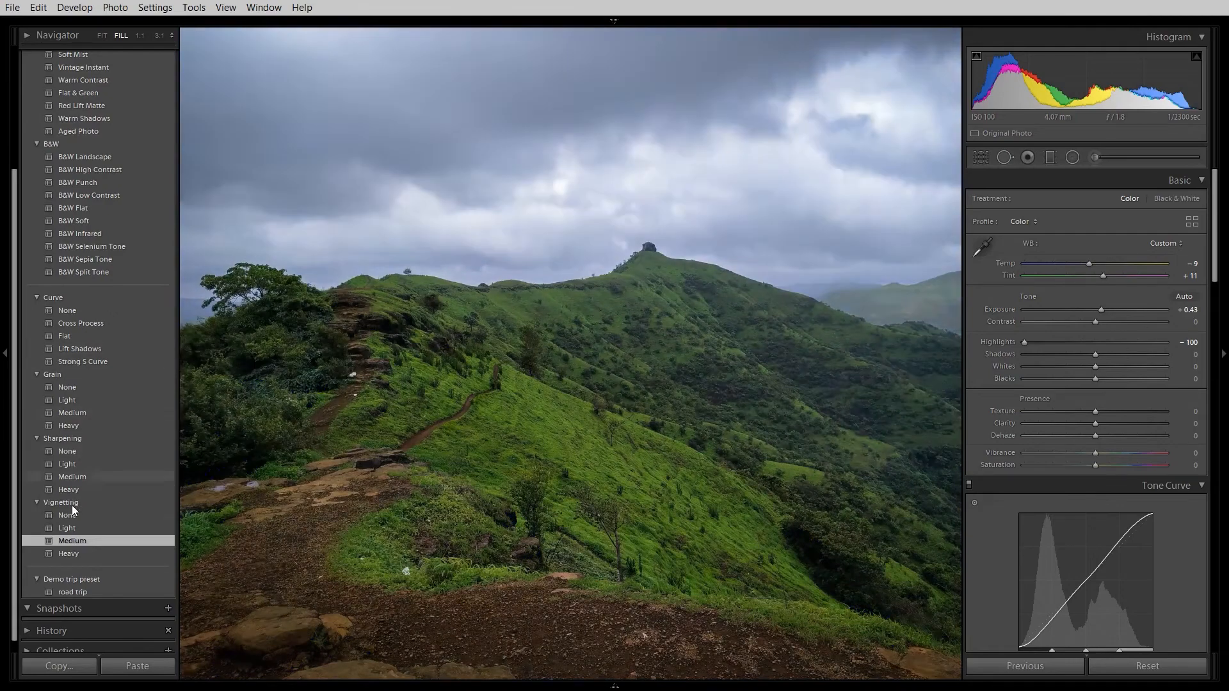
pyautogui.click(81, 593)
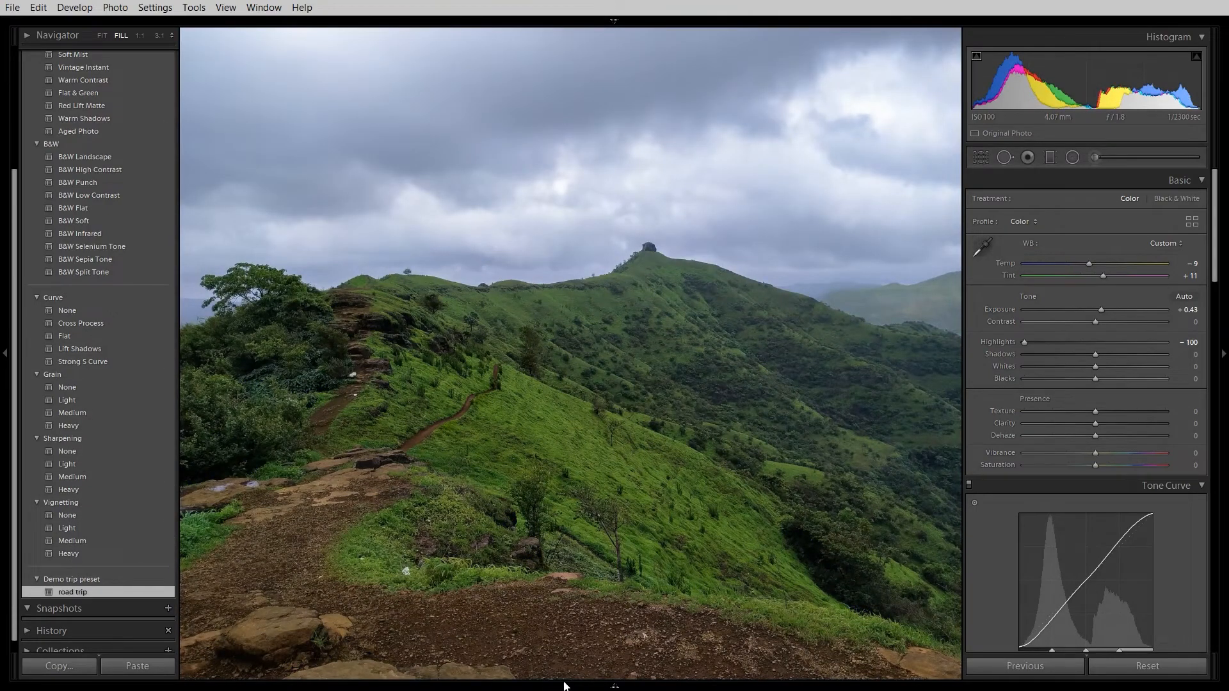
# Reopen the winding road photo with the "road trip" preset applied and set its Highlights to −27
pyautogui.moveTo(567, 686)
pyautogui.click(503, 653)
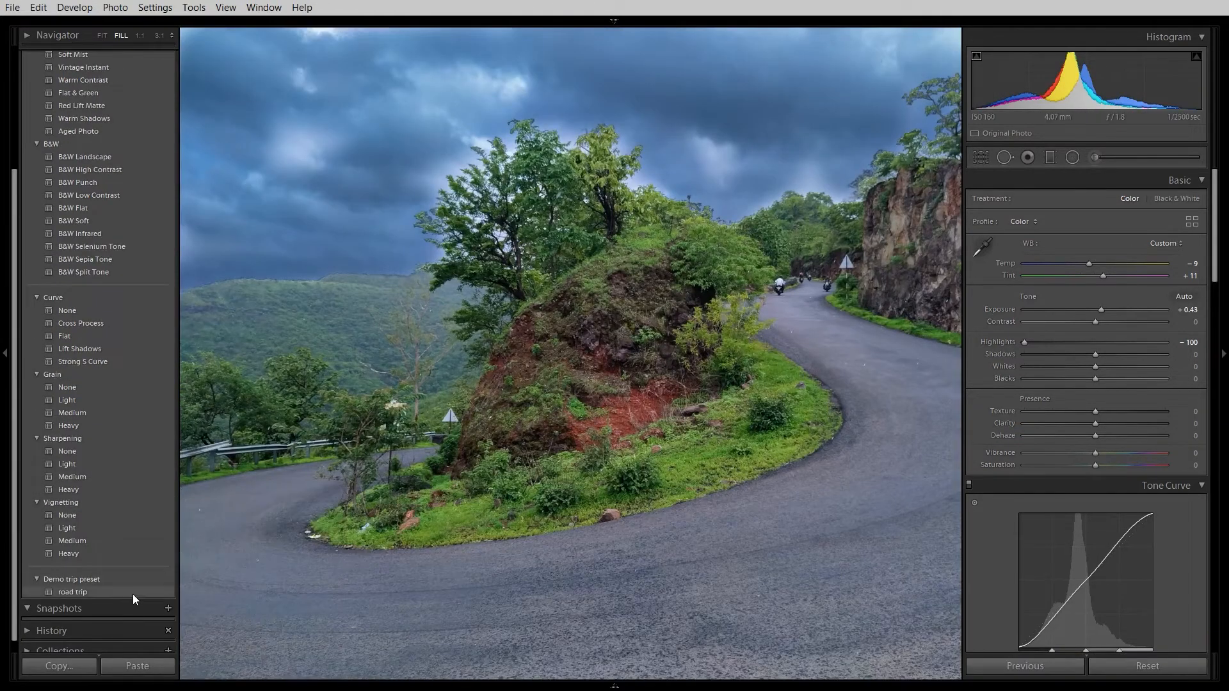
pyautogui.click(132, 594)
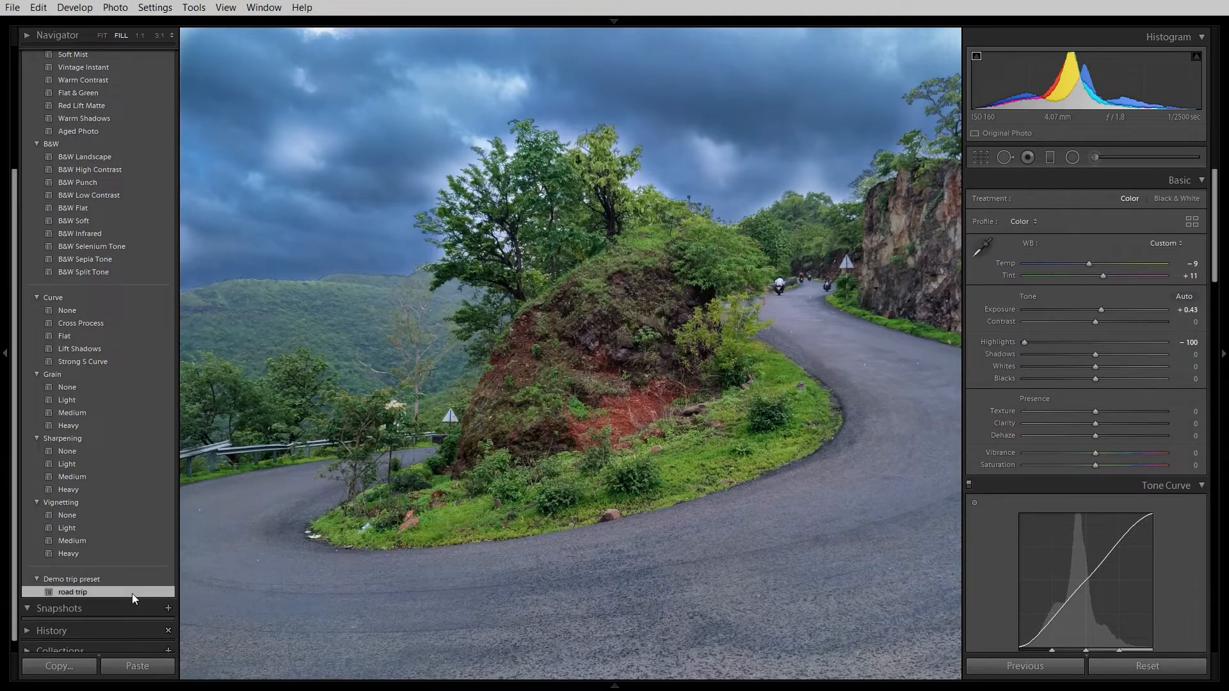
pyautogui.rightClick(132, 594)
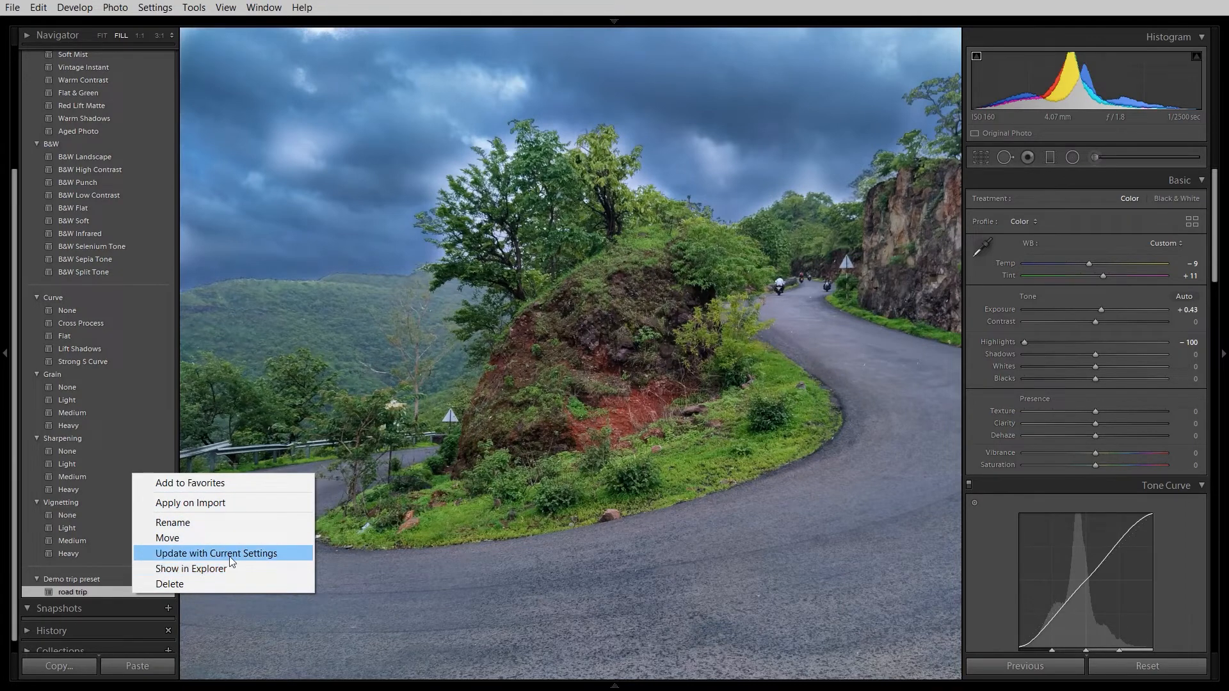
pyautogui.click(1066, 348)
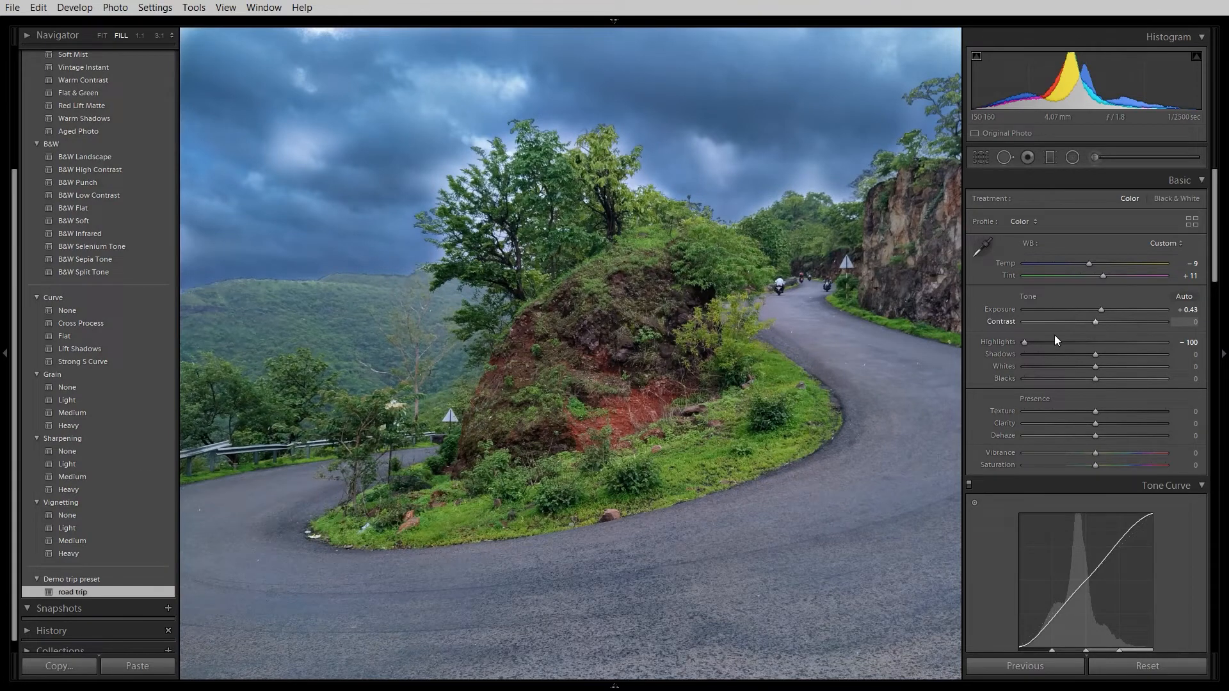
pyautogui.moveTo(1025, 343); pyautogui.dragTo(1077, 358)
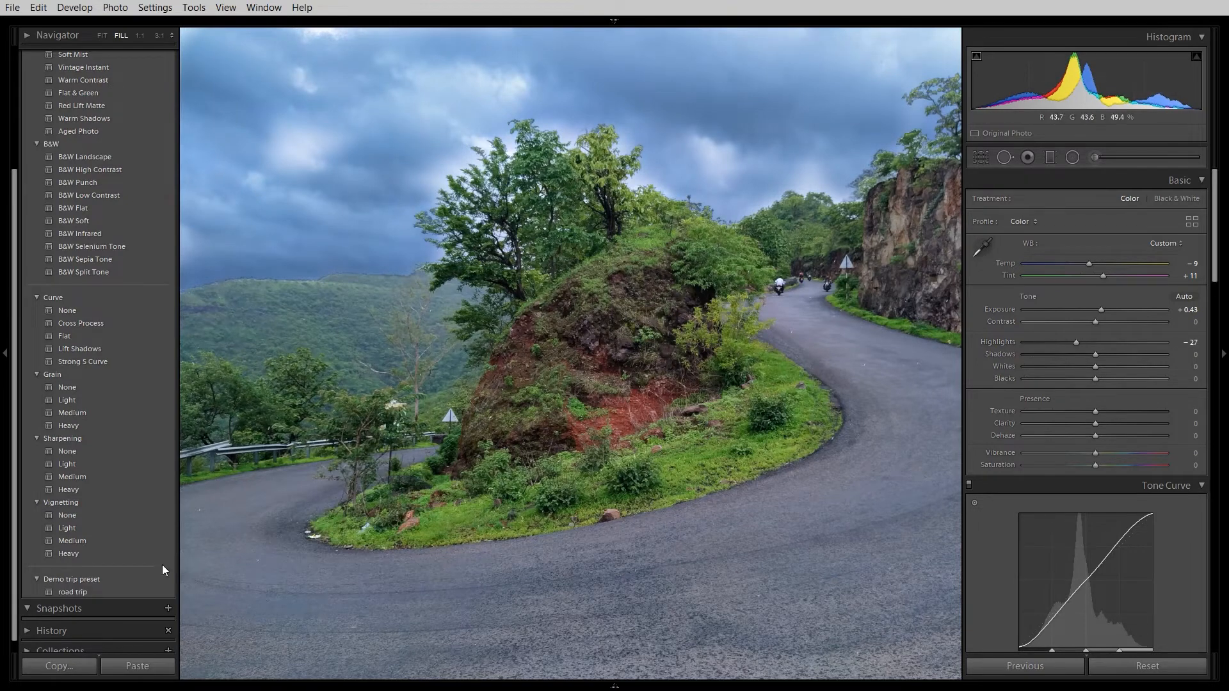
# Update the "road trip" preset with the photo's current settings, including all available settings
pyautogui.rightClick(132, 593)
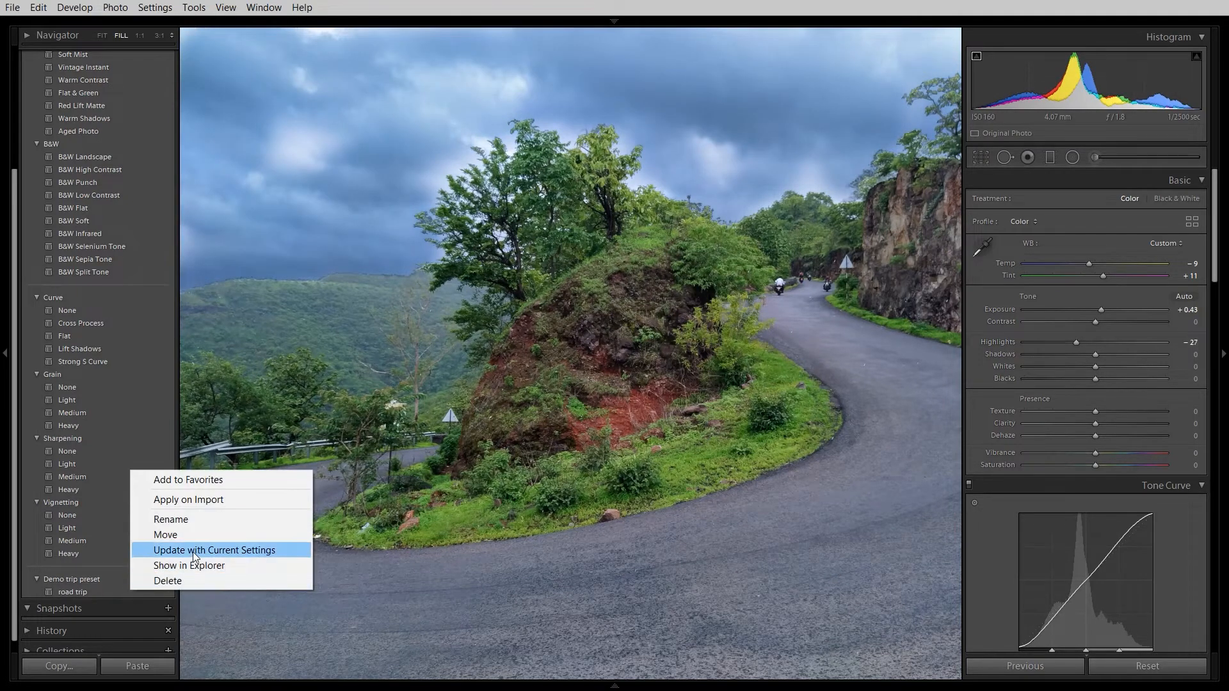
pyautogui.click(195, 551)
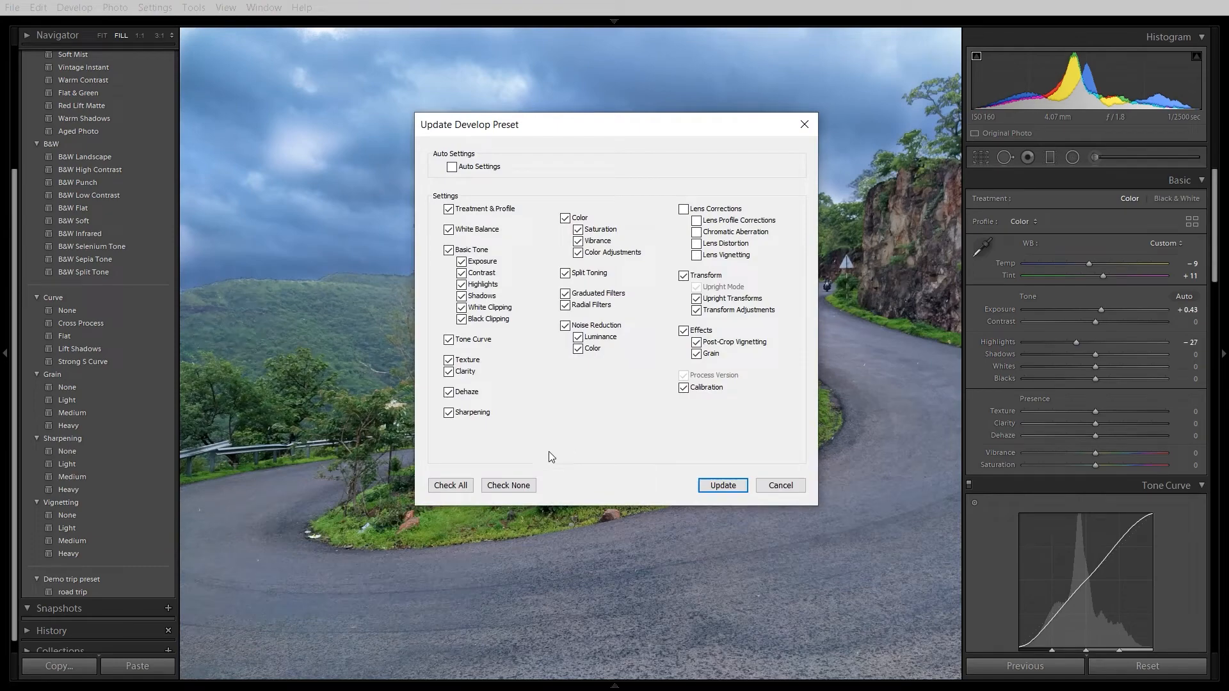
pyautogui.click(451, 485)
pyautogui.click(720, 486)
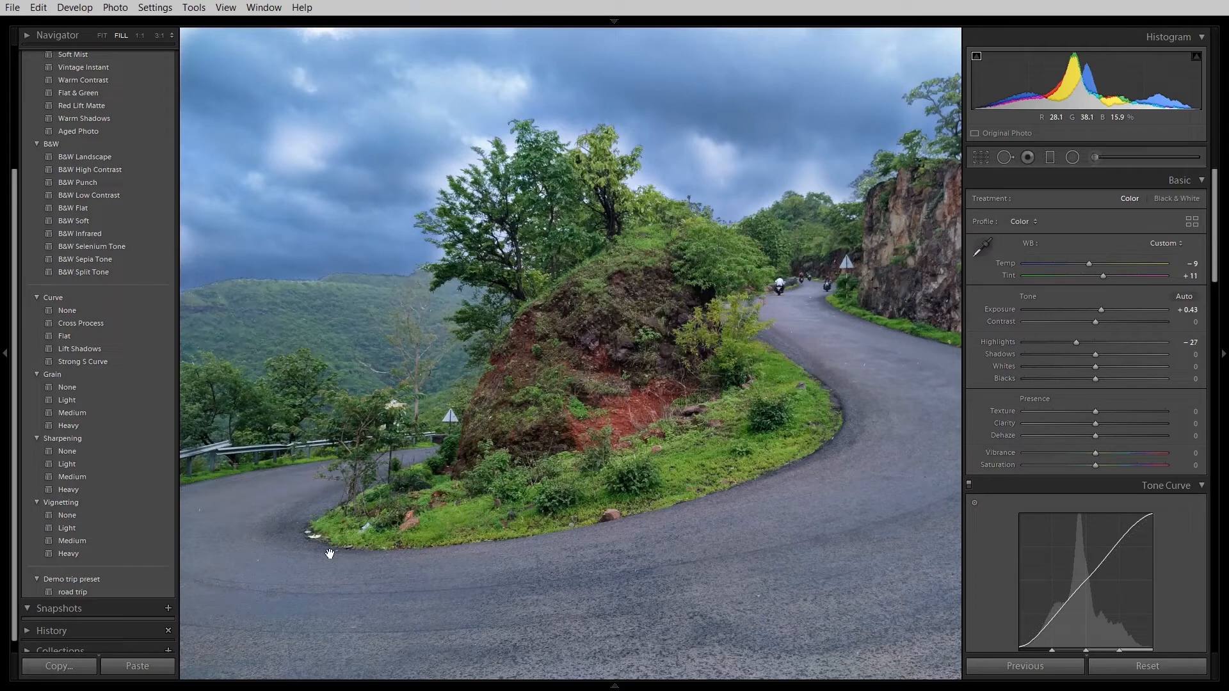
# Show the "road trip" preset file in File Explorer, view the parent Settings folder, and reopen the "Demo trip preset" folder
pyautogui.rightClick(141, 594)
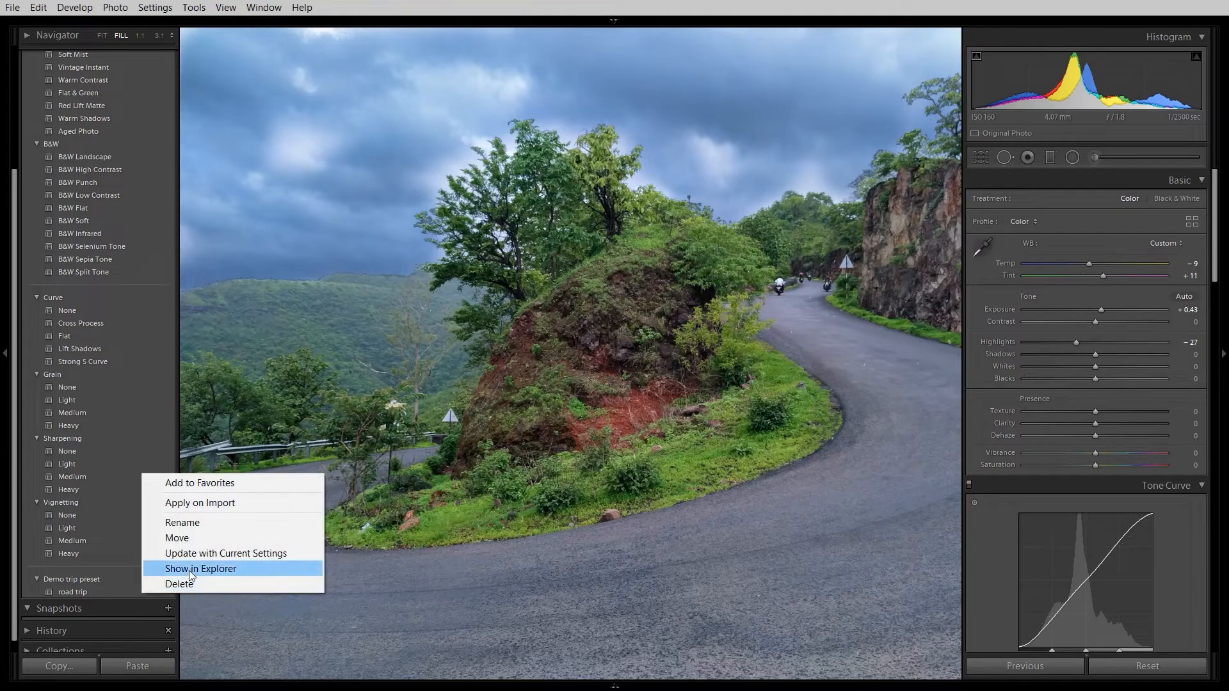
pyautogui.click(189, 569)
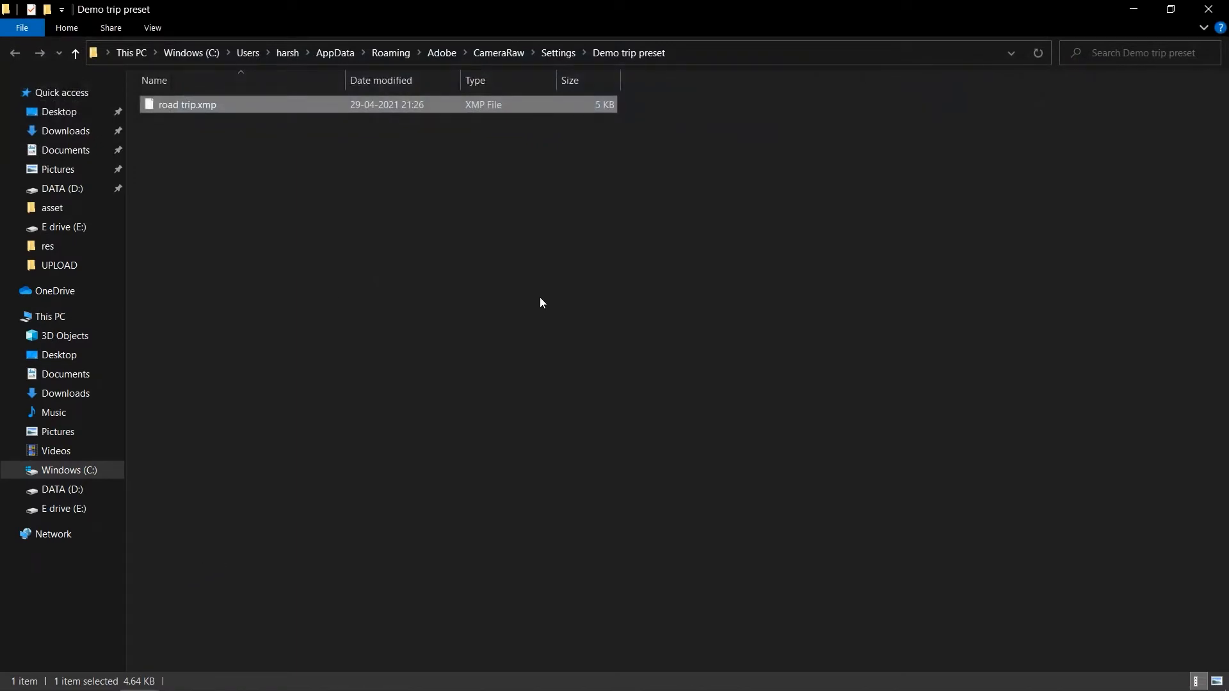
pyautogui.click(75, 54)
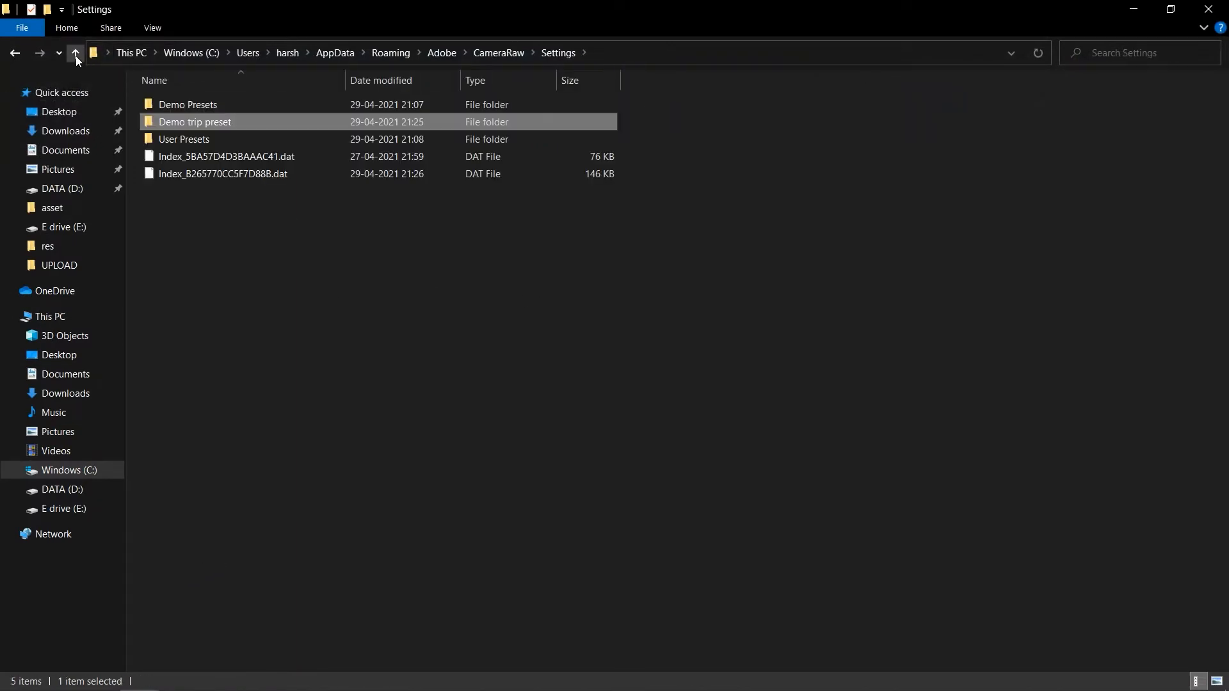
pyautogui.doubleClick(215, 125)
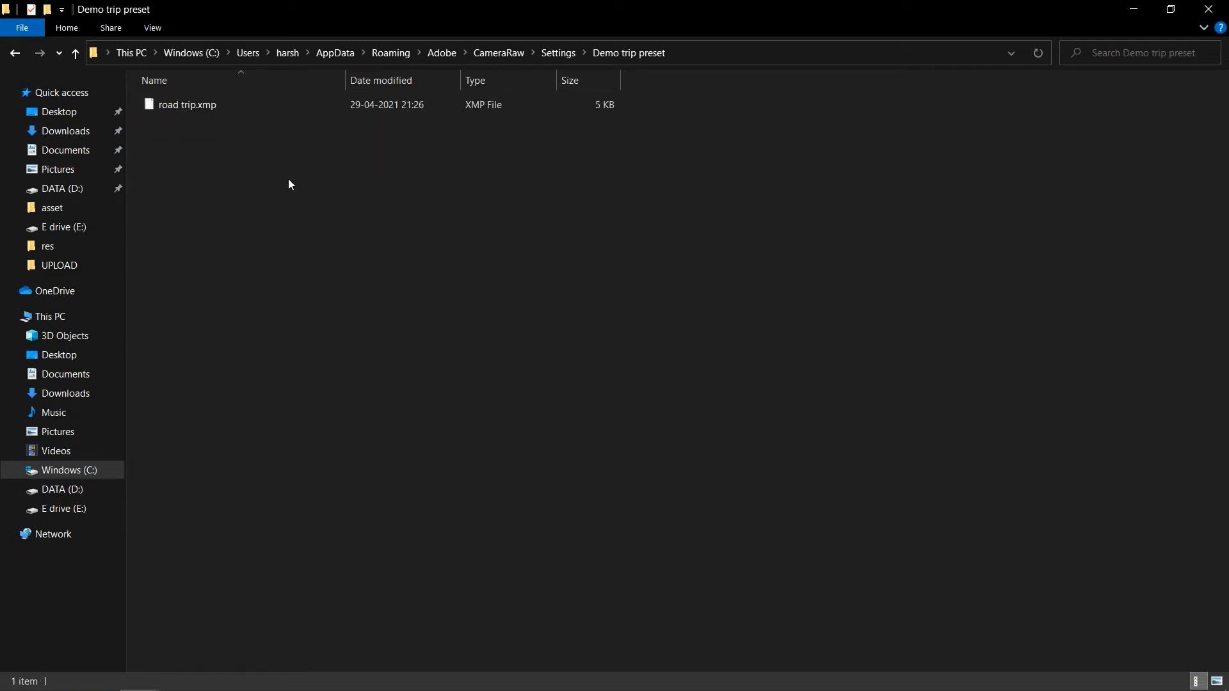
# Compress road trip.xmp into a ZIP archive named road trip.zip in the same folder
pyautogui.click(255, 110)
pyautogui.rightClick(255, 110)
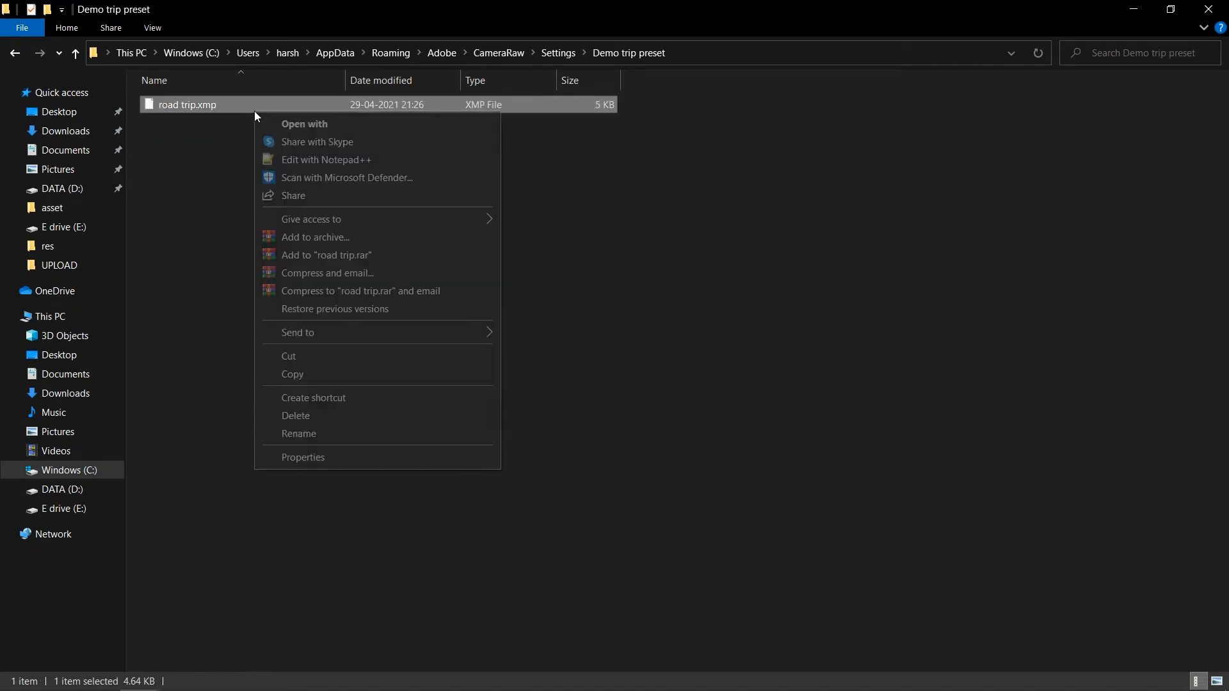
pyautogui.click(359, 238)
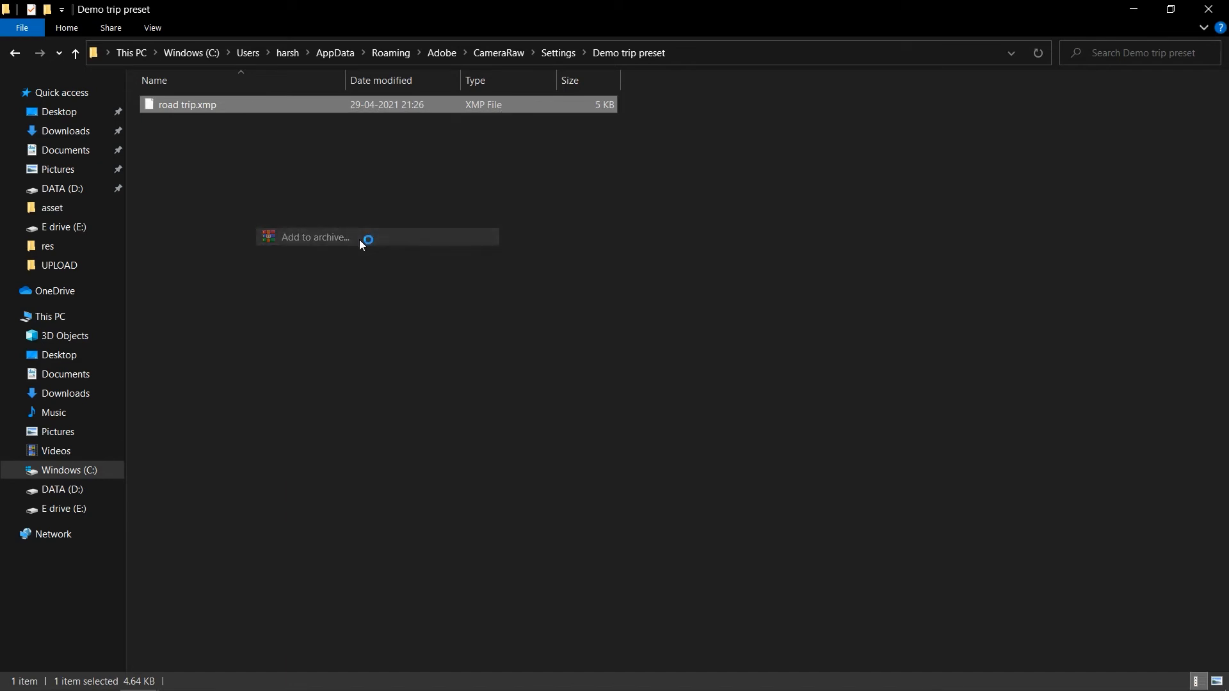
pyautogui.click(557, 334)
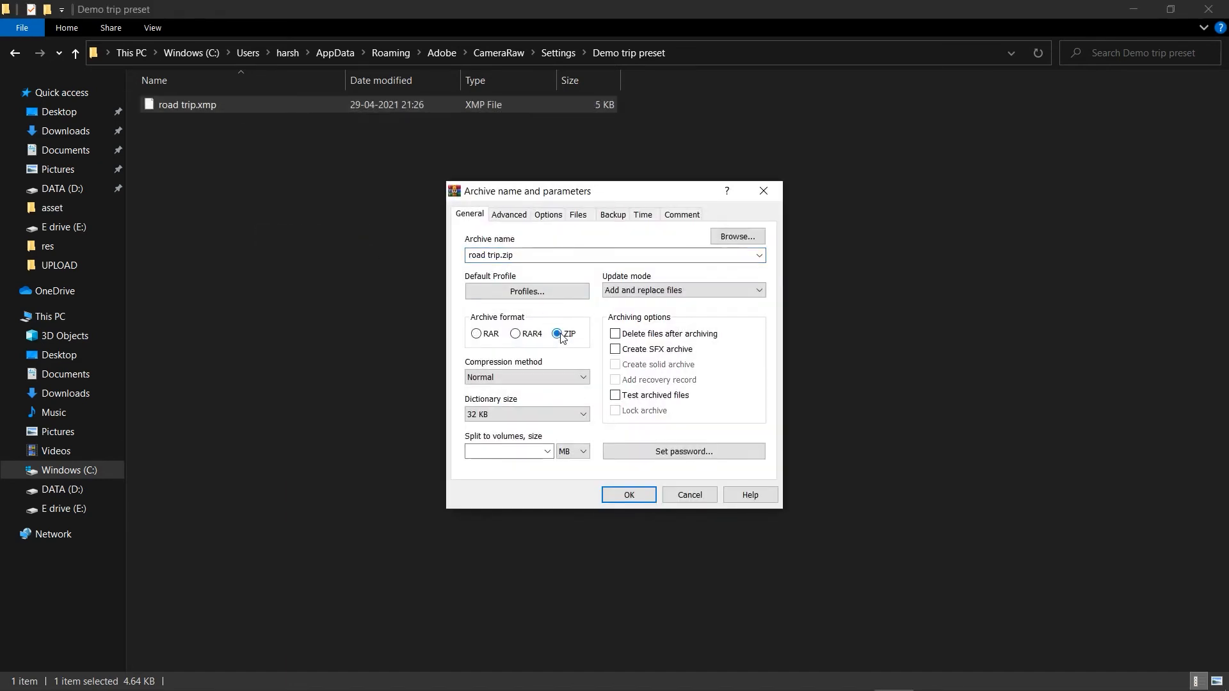
pyautogui.click(629, 494)
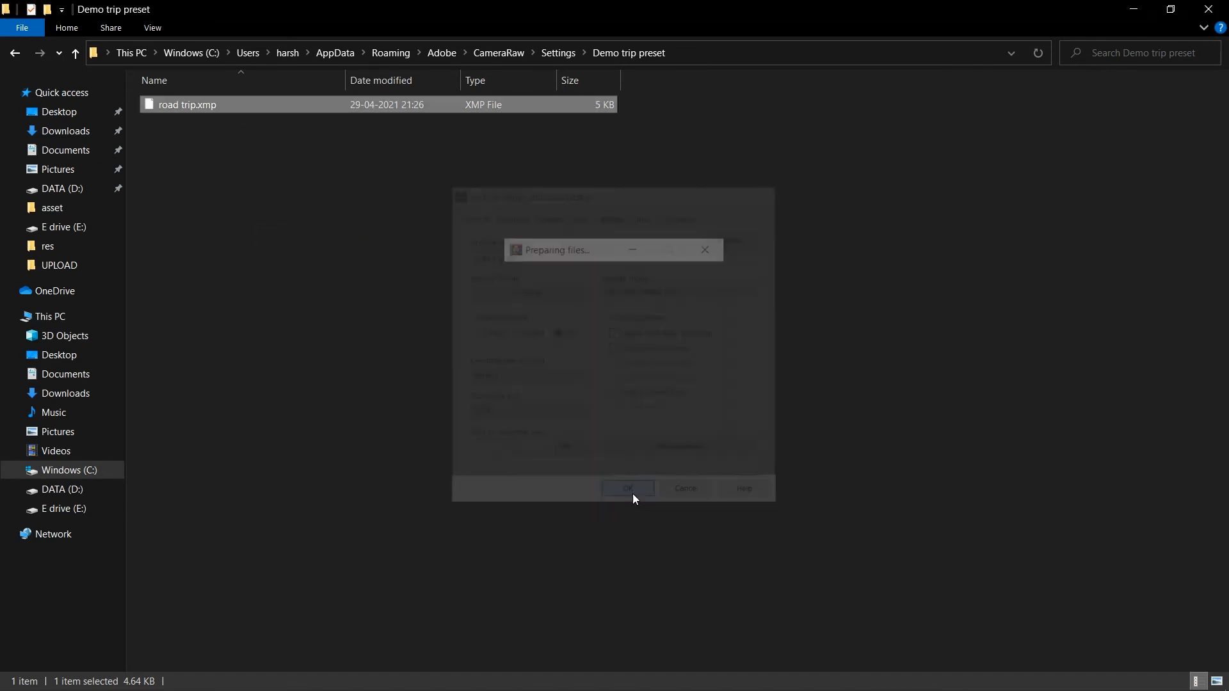
pyautogui.click(607, 468)
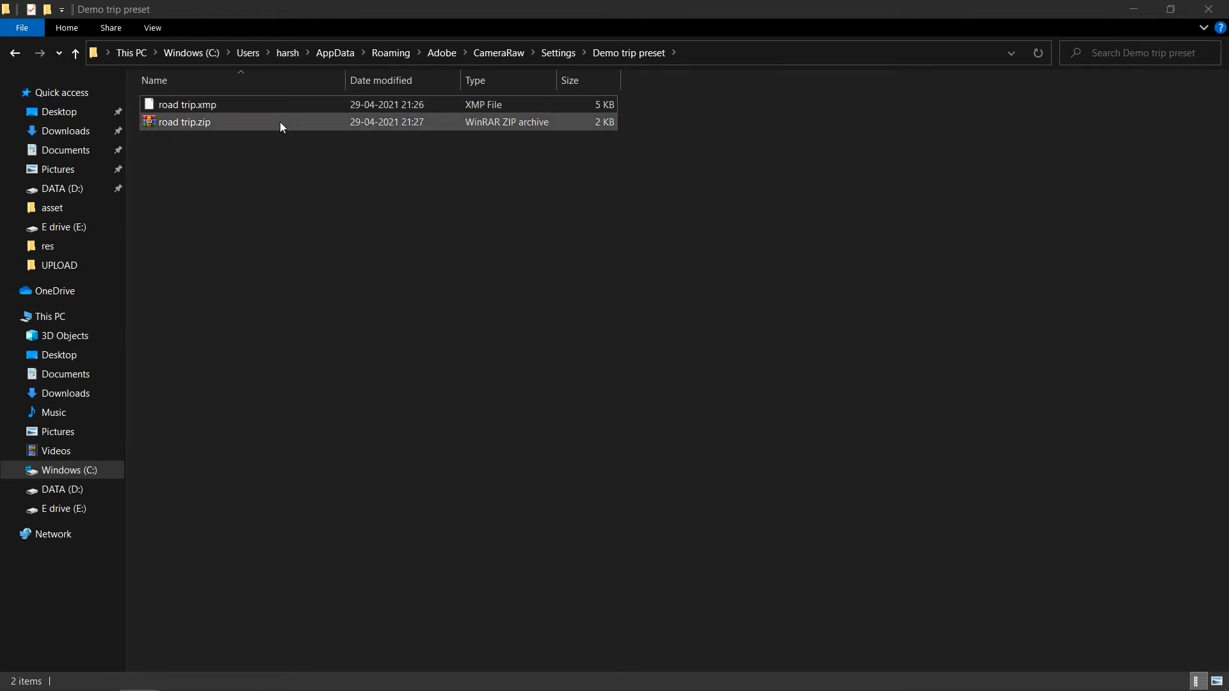
# Shrink and move the File Explorer window, collapse Quick access, and close the window to return to Lightroom
pyautogui.click(1169, 13)
pyautogui.moveTo(755, 77); pyautogui.dragTo(765, 192)
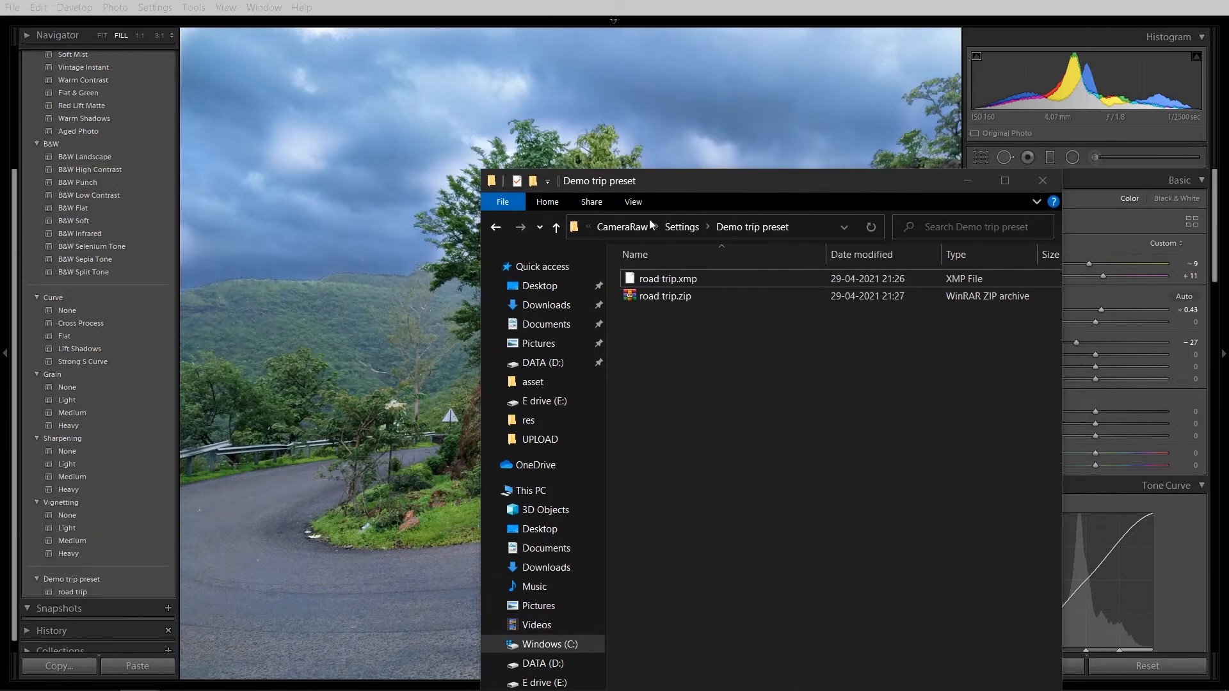
pyautogui.click(488, 265)
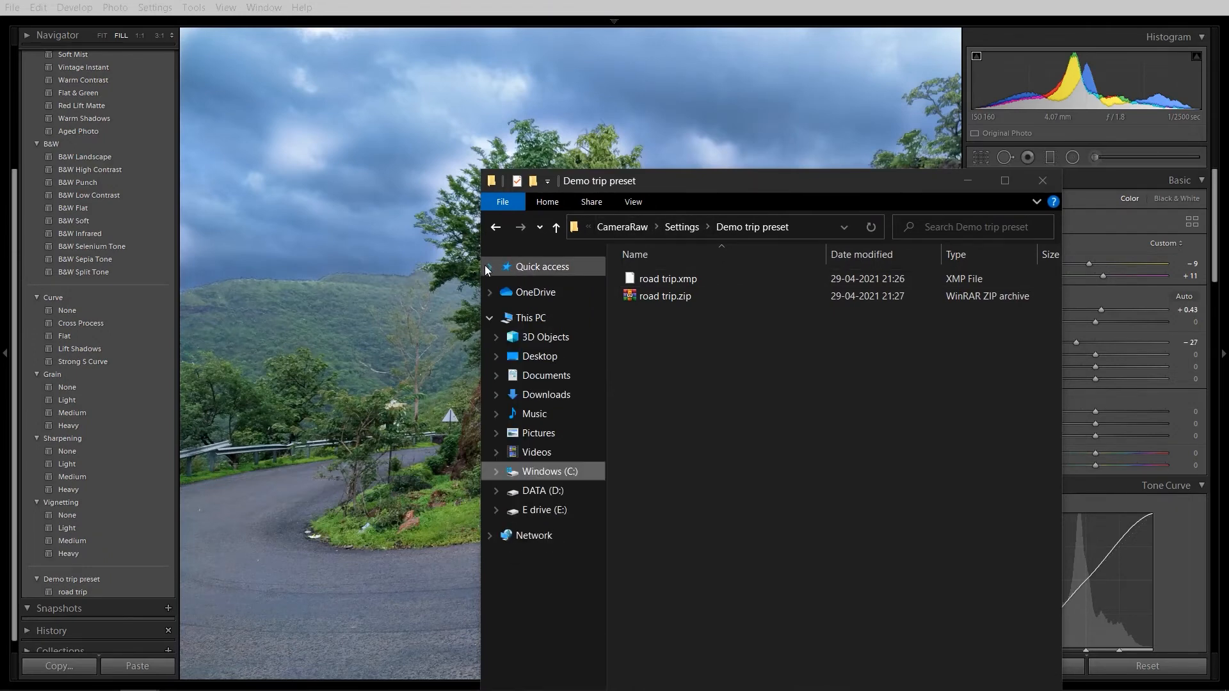
pyautogui.click(806, 388)
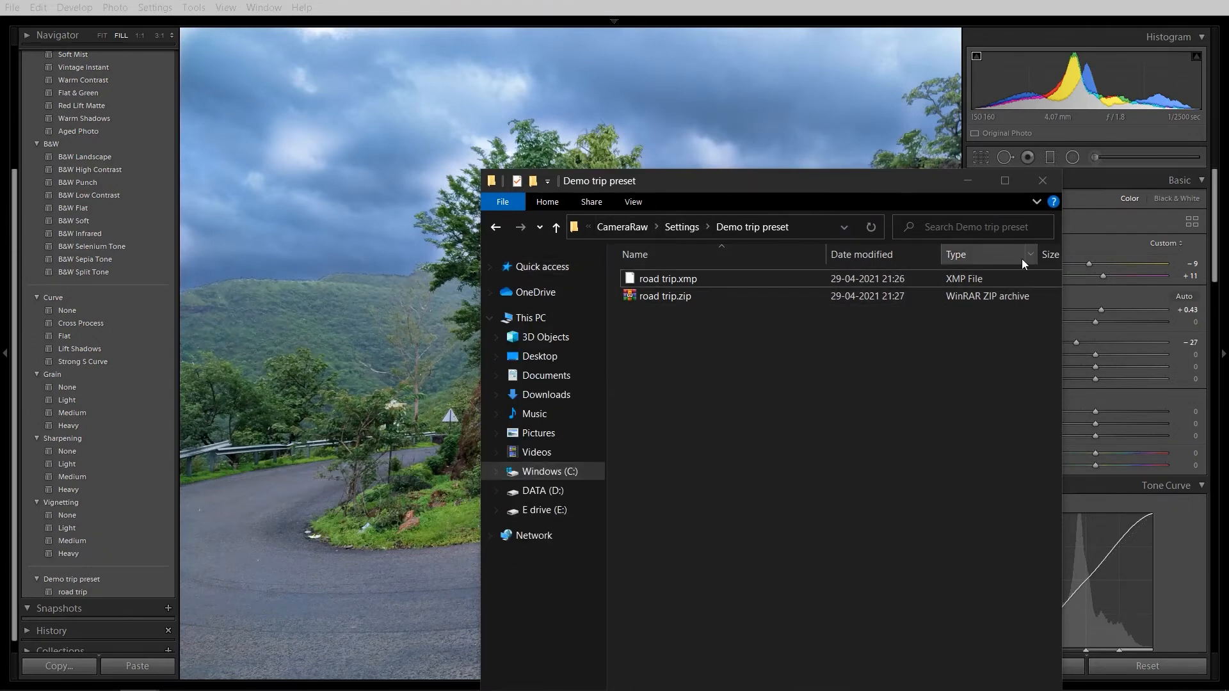
pyautogui.click(1043, 181)
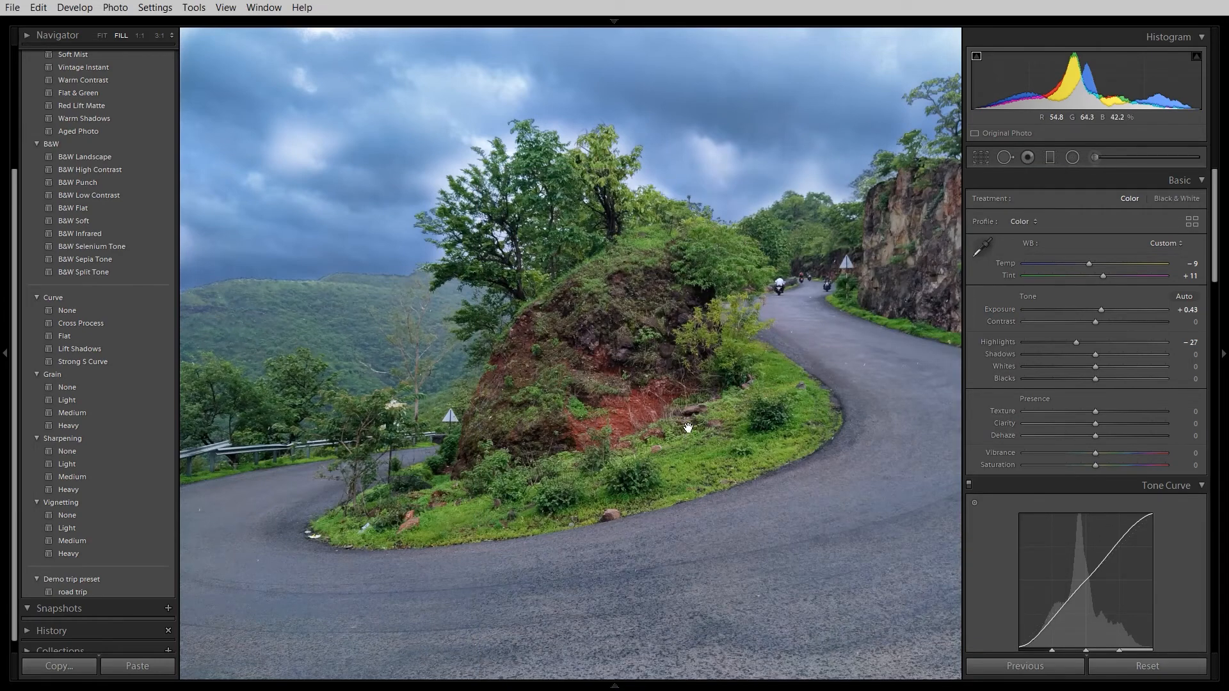